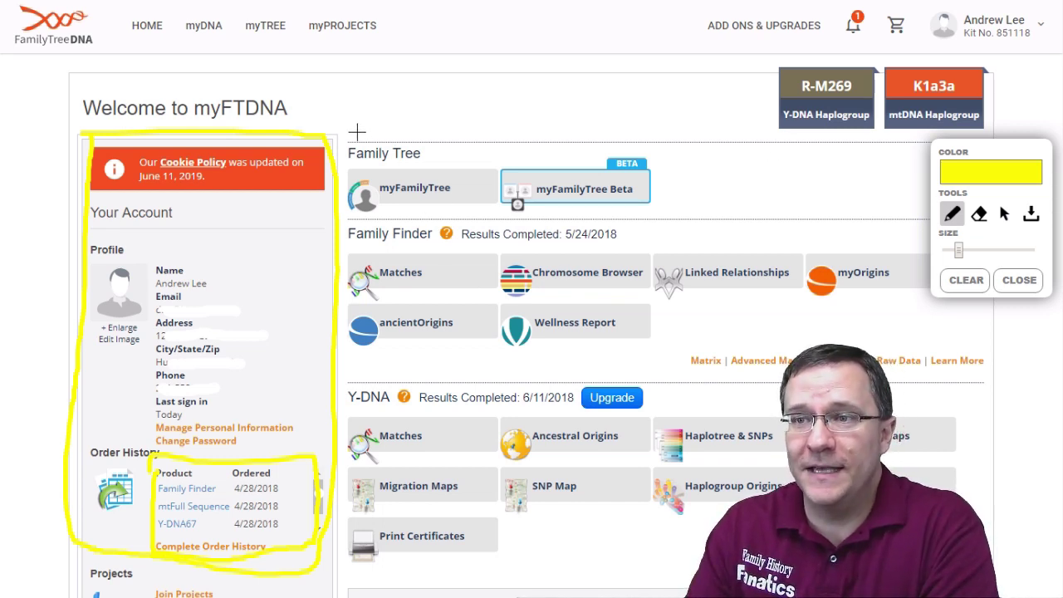
Outline the Family Tree, Family Finder and Y-DNA sections of the dashboard in yellow.
mouse_move(349, 130)
mouse_down()
mouse_move(678, 116)
mouse_move(668, 211)
mouse_move(349, 216)
mouse_move(336, 204)
mouse_move(338, 133)
mouse_move(355, 128)
mouse_up()
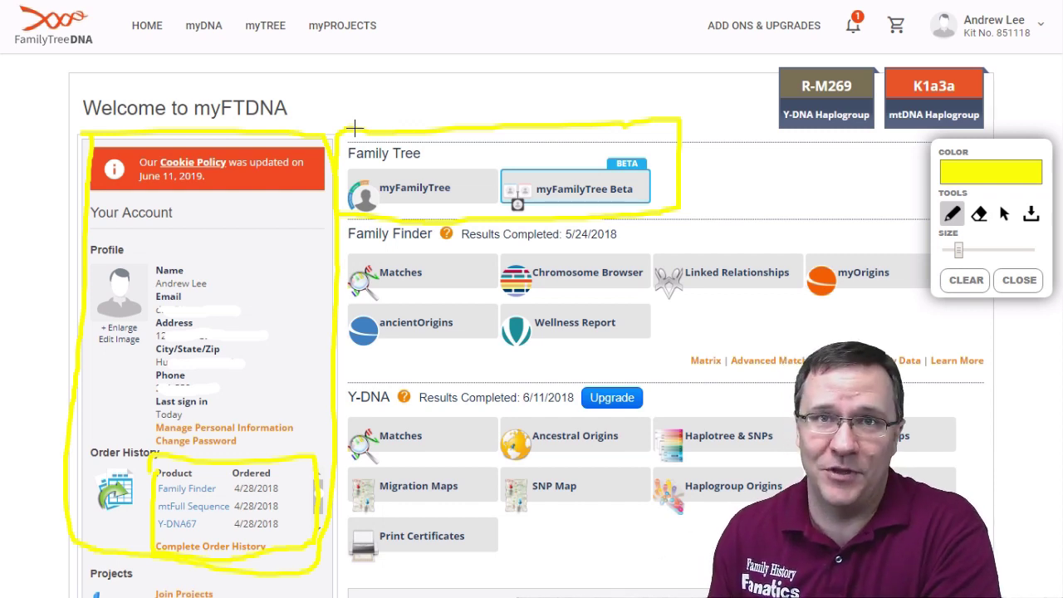
mouse_move(341, 221)
mouse_down()
mouse_move(897, 226)
mouse_move(921, 308)
mouse_move(565, 352)
mouse_move(353, 360)
mouse_move(345, 218)
mouse_up()
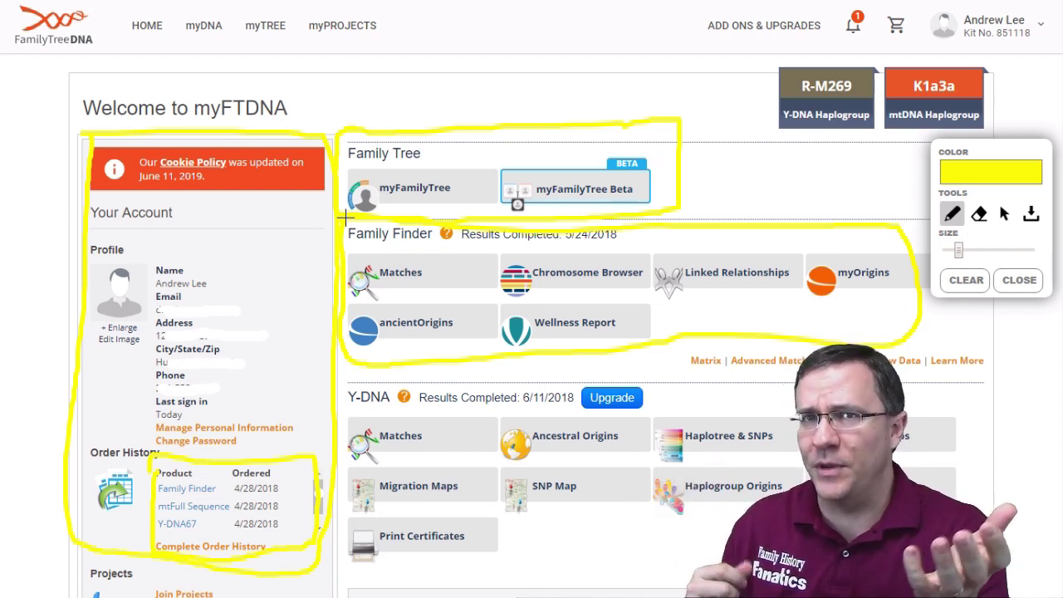
drag(342, 379, 762, 373)
drag(902, 382, 988, 473)
mouse_move(797, 552)
mouse_down()
mouse_move(562, 543)
mouse_move(404, 564)
mouse_move(328, 446)
mouse_move(353, 378)
mouse_up()
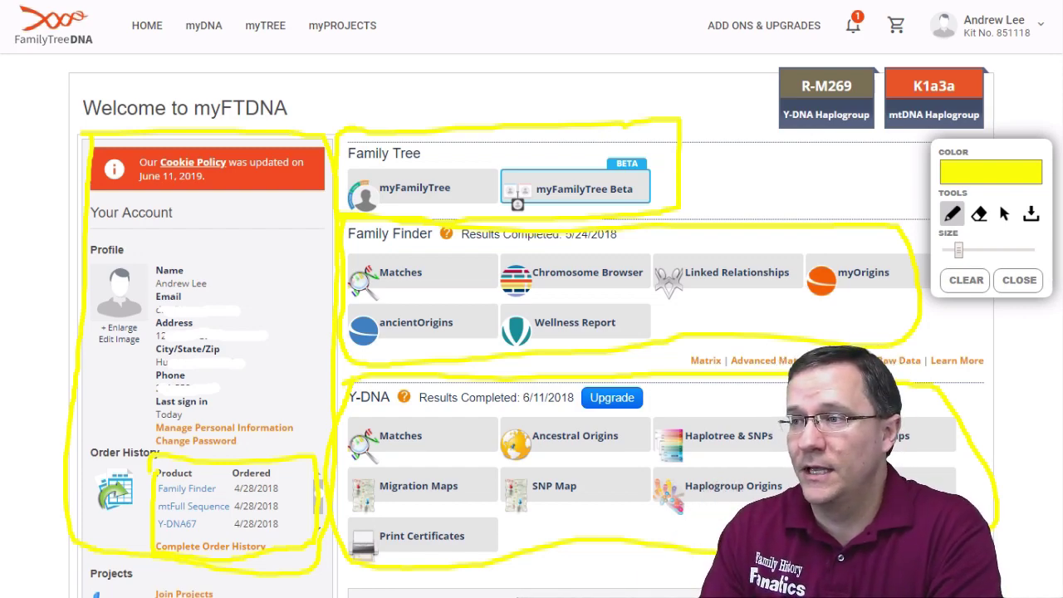
Outline the mtDNA section further down the dashboard in yellow.
scroll(532, 266, down, 1)
scroll(517, 153, down, 5)
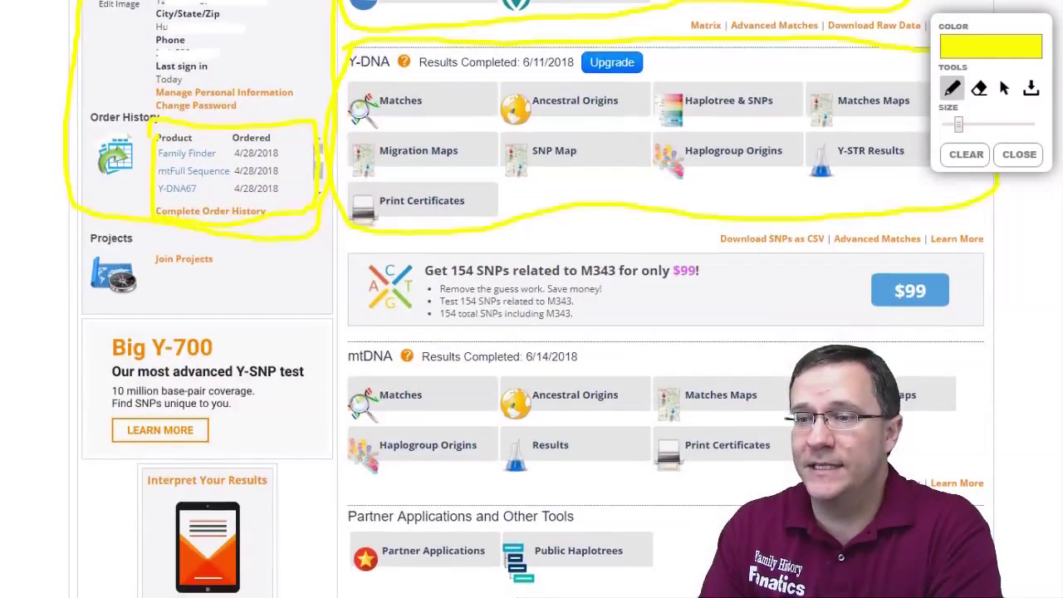
scroll(639, 313, down, 2)
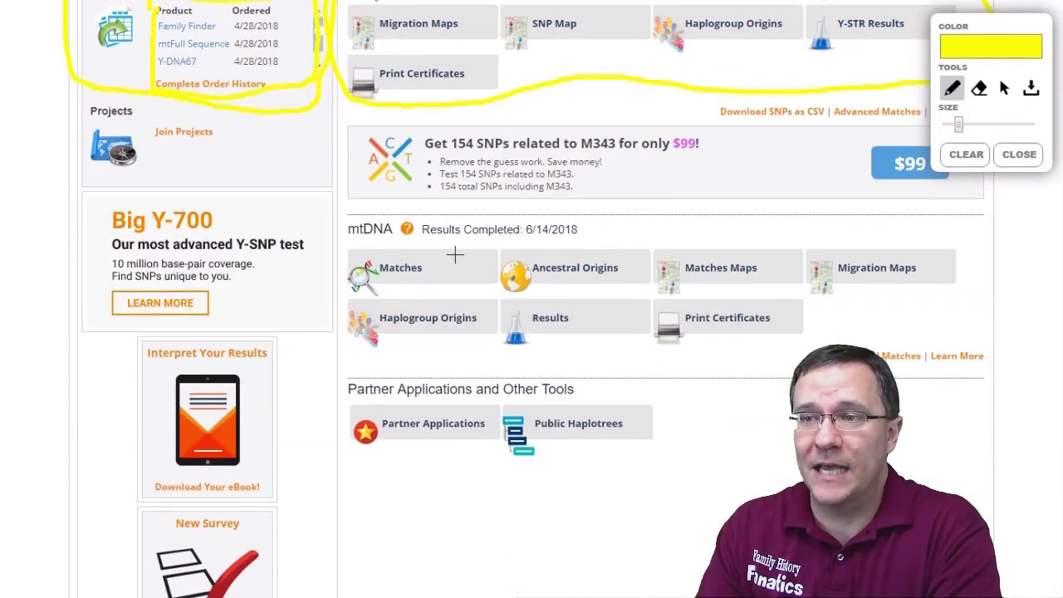
mouse_move(344, 214)
mouse_down()
mouse_move(911, 218)
mouse_move(968, 296)
mouse_move(723, 366)
mouse_move(443, 357)
mouse_move(342, 309)
mouse_move(345, 214)
mouse_up()
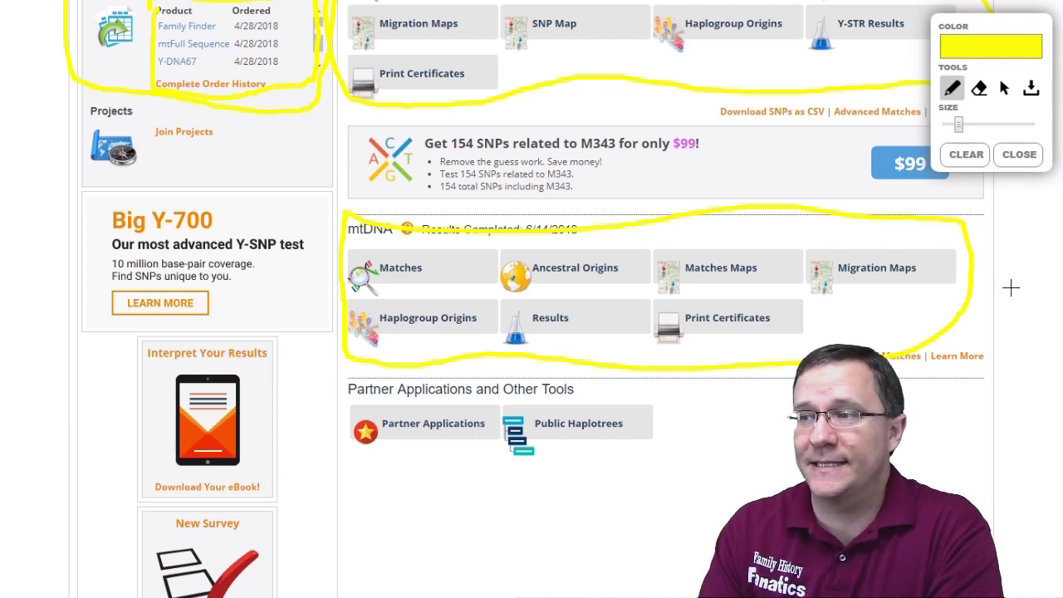
Move the drawing palette away from the dashboard header and outline the Y-DNA and mtDNA haplogroup badges in yellow.
scroll(532, 299, up, 6)
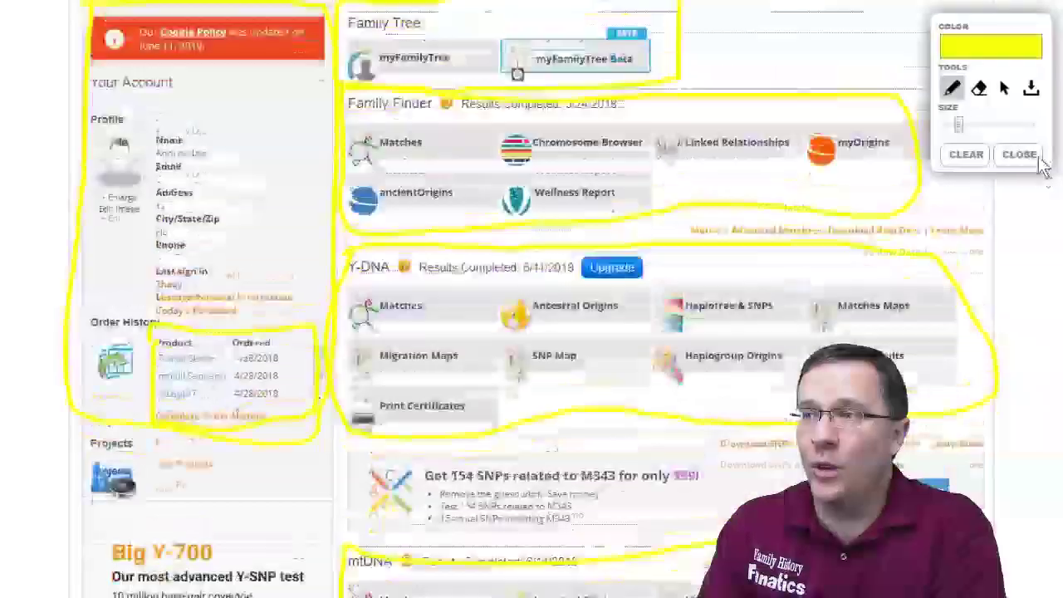
drag(1004, 78, 999, 256)
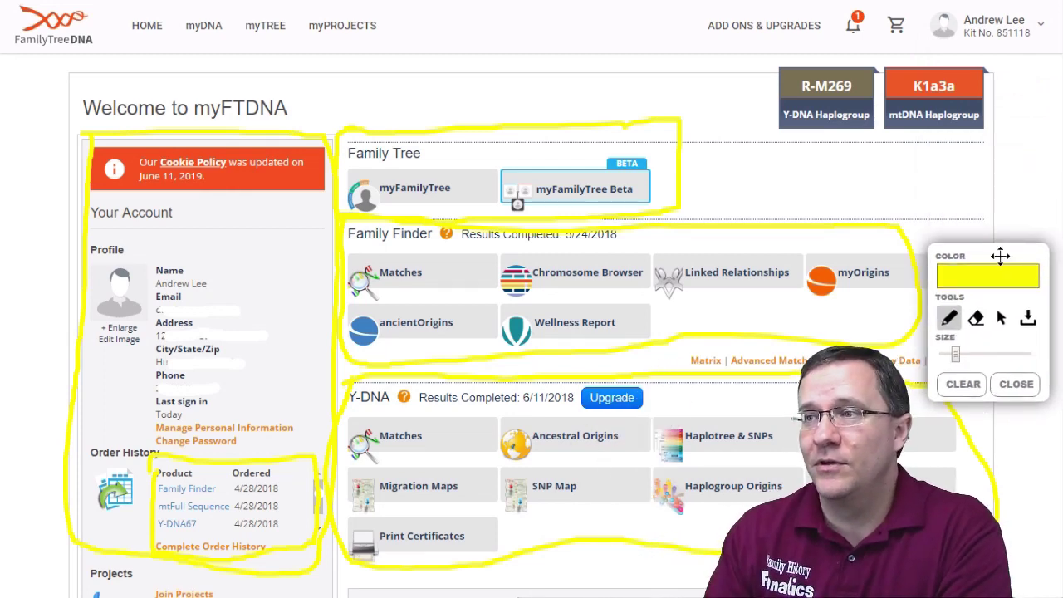
mouse_move(742, 58)
mouse_down()
mouse_move(916, 36)
mouse_move(1047, 124)
mouse_move(879, 166)
mouse_move(739, 83)
mouse_move(872, 52)
mouse_move(1016, 48)
mouse_move(1045, 141)
mouse_move(768, 171)
mouse_move(738, 83)
mouse_move(743, 63)
mouse_up()
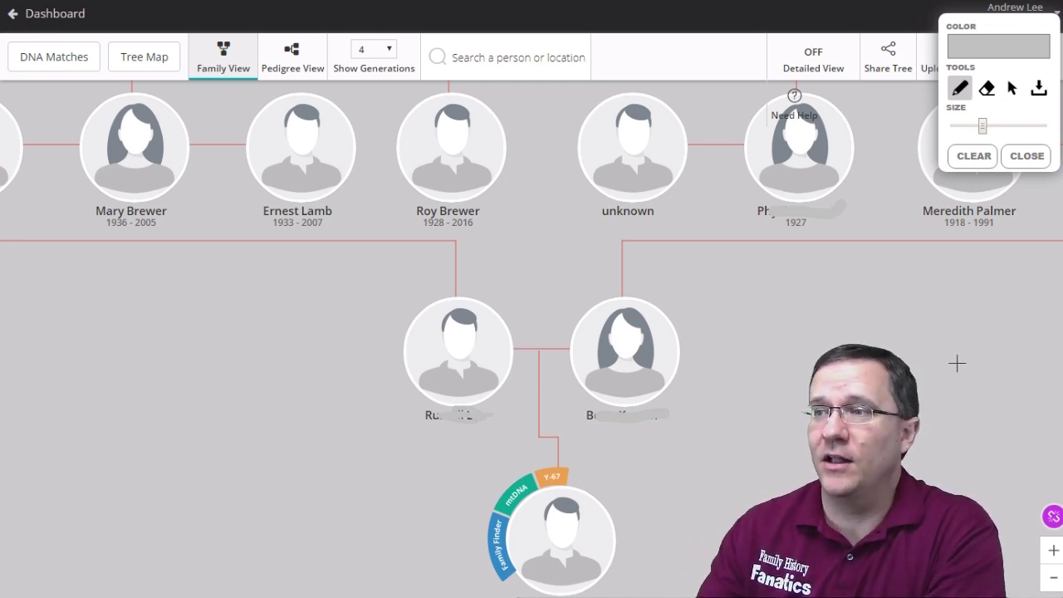
Circle the family tree's Upload GEDCOM option in yellow and mark the DNA test badges around the home person.
drag(1008, 24, 665, 35)
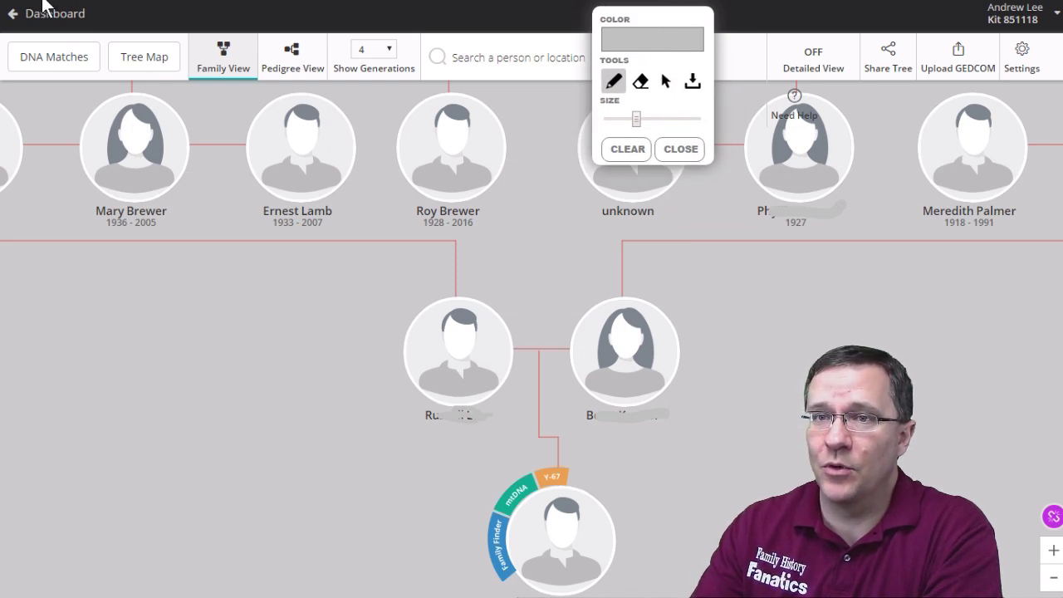
mouse_move(961, 10)
mouse_down()
mouse_move(913, 27)
mouse_move(955, 108)
mouse_move(992, 13)
mouse_move(959, 8)
mouse_up()
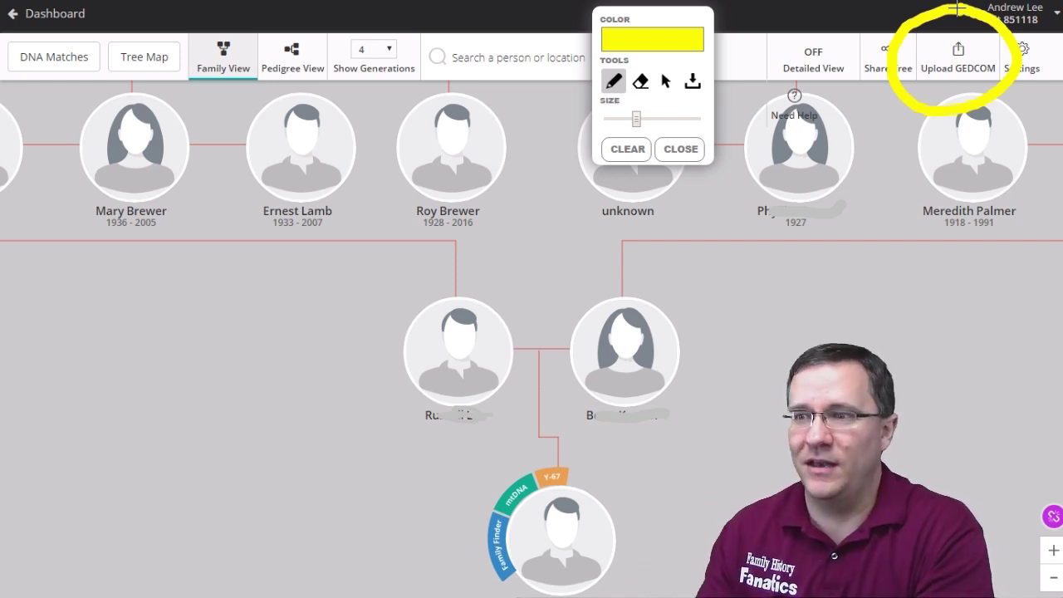
mouse_move(552, 455)
mouse_down()
mouse_move(495, 466)
mouse_move(471, 502)
mouse_move(468, 544)
mouse_move(484, 586)
mouse_up()
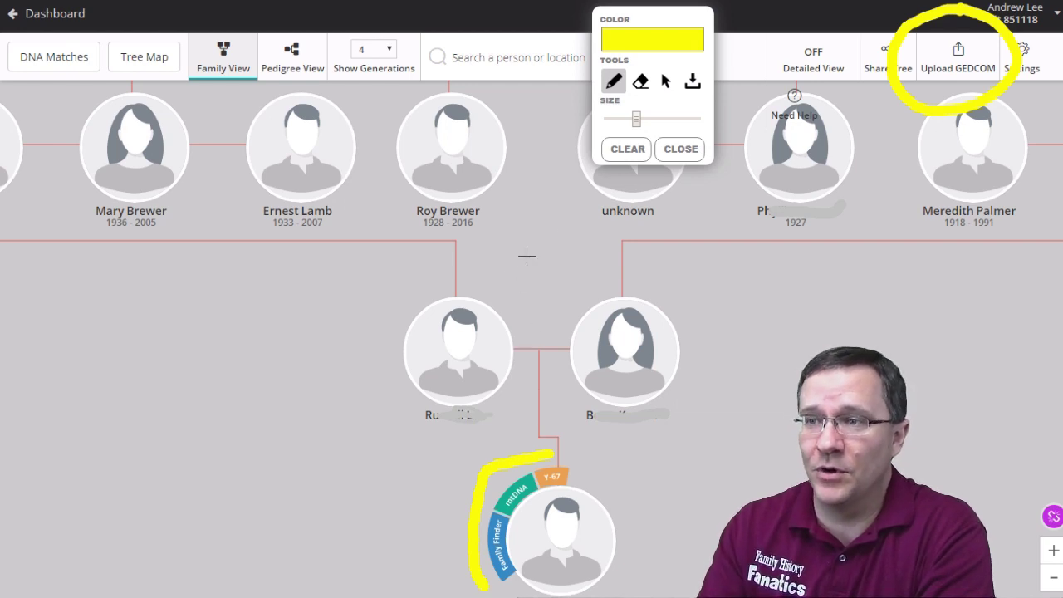
Move the drawing palette clear of the tree controls and circle the Show Generations setting and the tree view choice in yellow.
mouse_move(659, 16)
mouse_down()
mouse_move(871, 62)
mouse_move(1012, 279)
mouse_up()
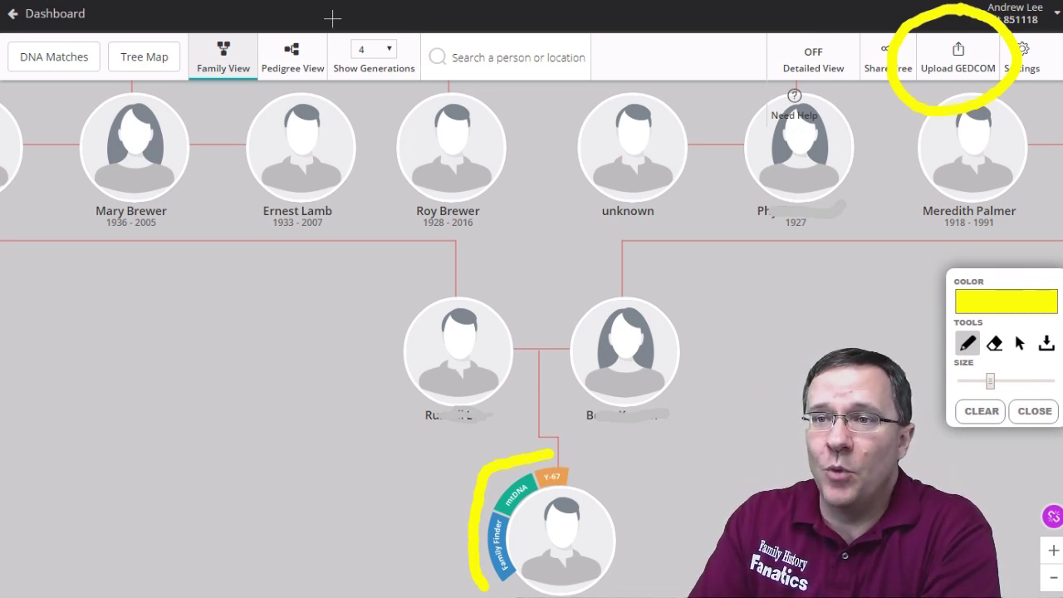
mouse_move(332, 17)
mouse_down()
mouse_move(335, 86)
mouse_move(397, 88)
mouse_move(427, 73)
mouse_move(413, 29)
mouse_move(326, 10)
mouse_up()
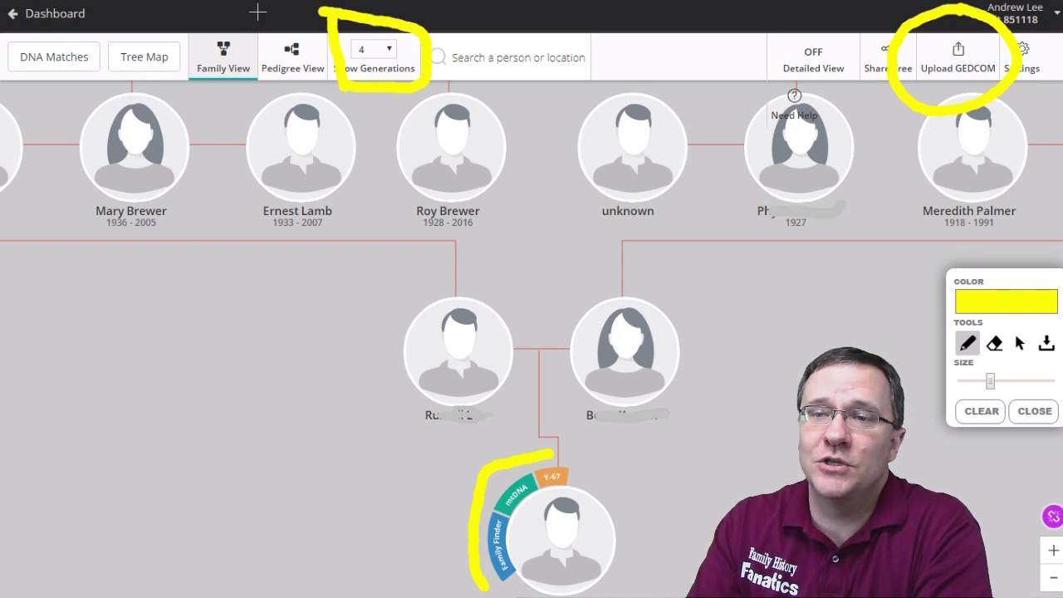
mouse_move(257, 12)
mouse_down()
mouse_move(256, 83)
mouse_move(324, 87)
mouse_move(339, 52)
mouse_move(334, 6)
mouse_move(256, 15)
mouse_up()
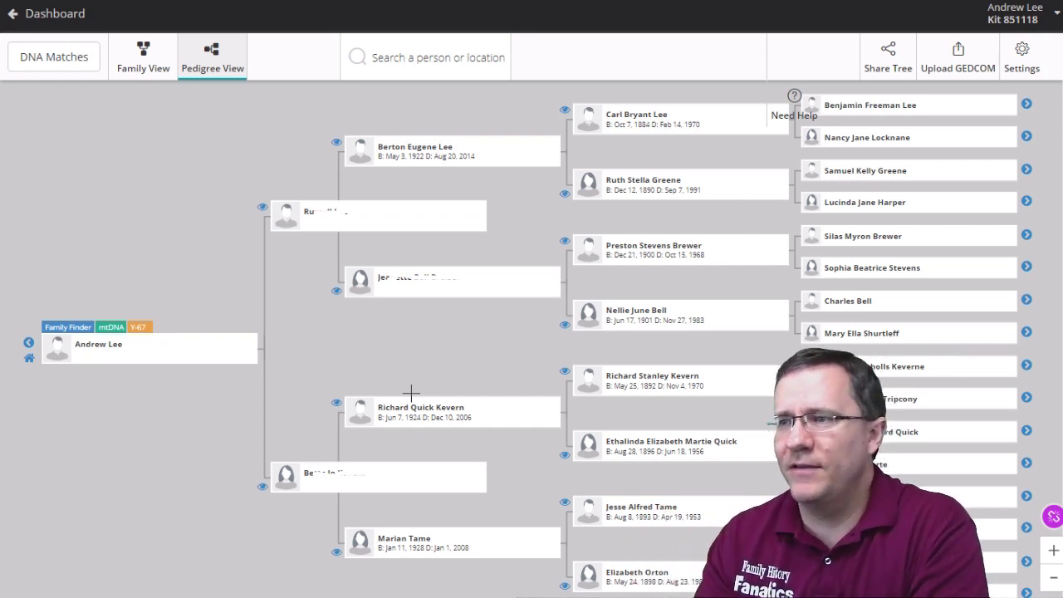
Outline the column of expansion arrows beside the earliest generation in the pedigree view in yellow.
mouse_move(1039, 97)
mouse_down()
mouse_move(1008, 131)
mouse_move(1005, 505)
mouse_up()
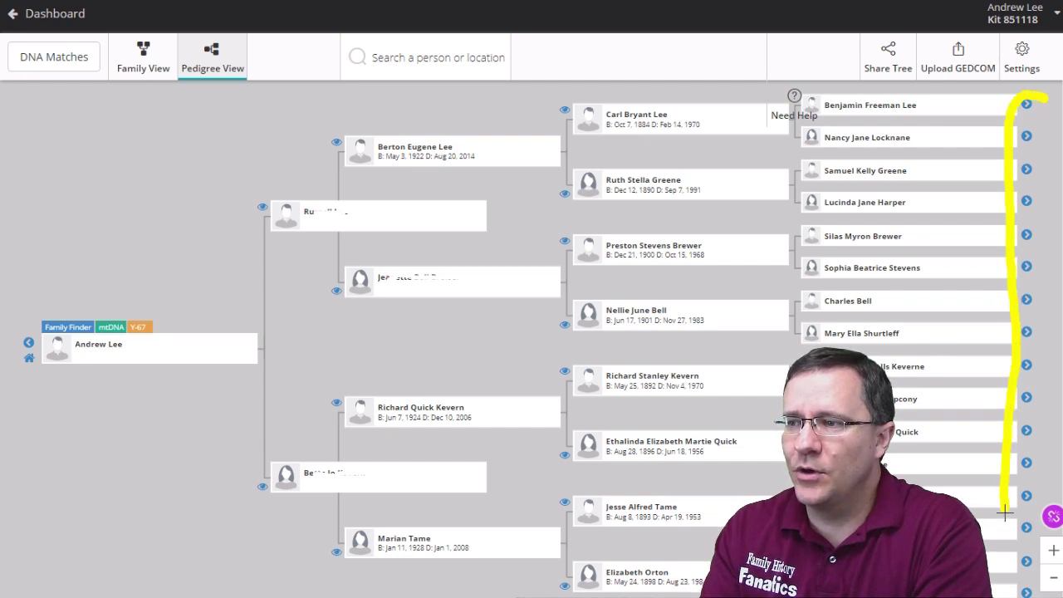
drag(1036, 577, 1044, 98)
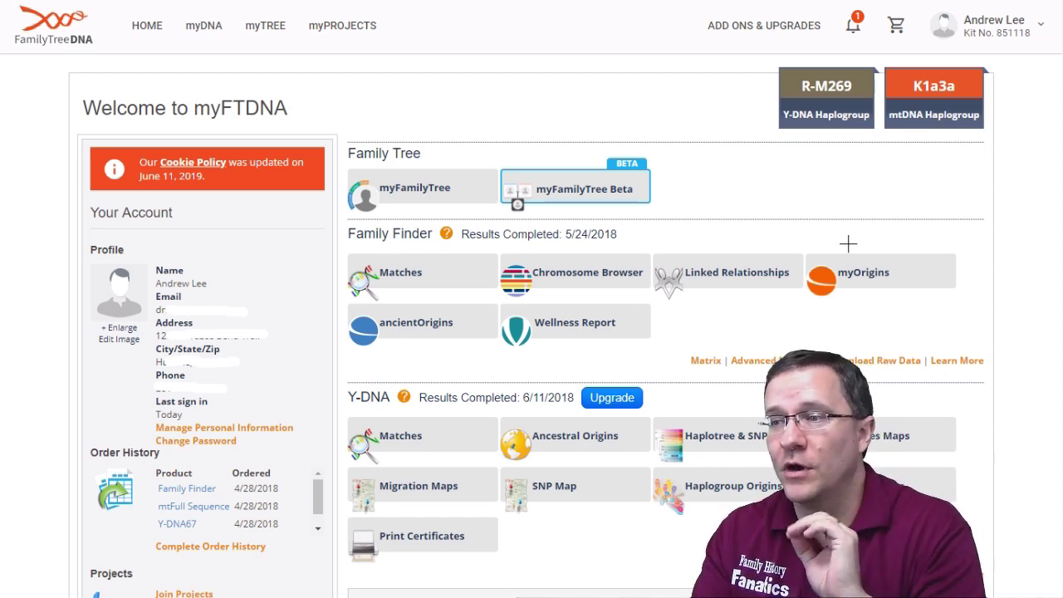
Mark the myOrigins and ancientOrigins tools in the Family Finder section.
mouse_move(851, 239)
mouse_down()
mouse_move(862, 253)
mouse_move(935, 218)
mouse_up()
mouse_move(414, 312)
mouse_down()
mouse_move(425, 325)
mouse_move(480, 296)
mouse_up()
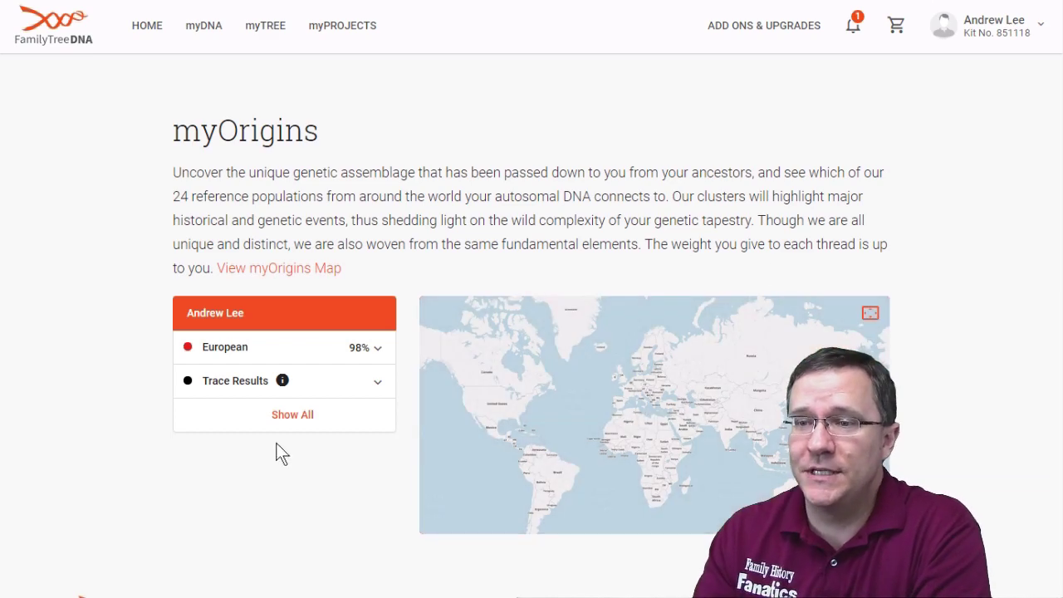
View the full ethnic makeup percentages in myOrigins, close them and open the myOrigins map.
click(286, 419)
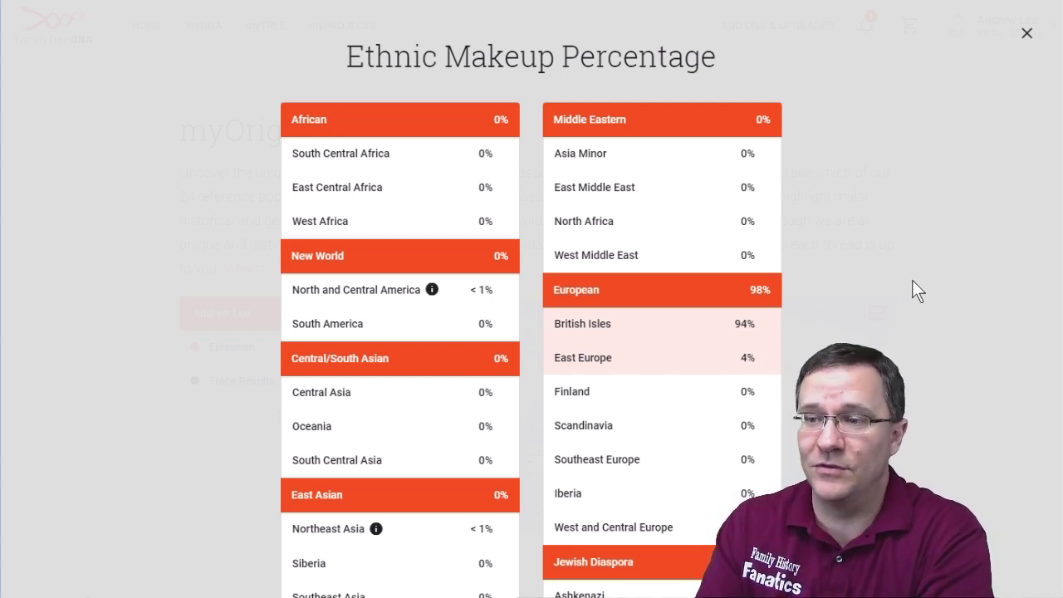
click(1027, 32)
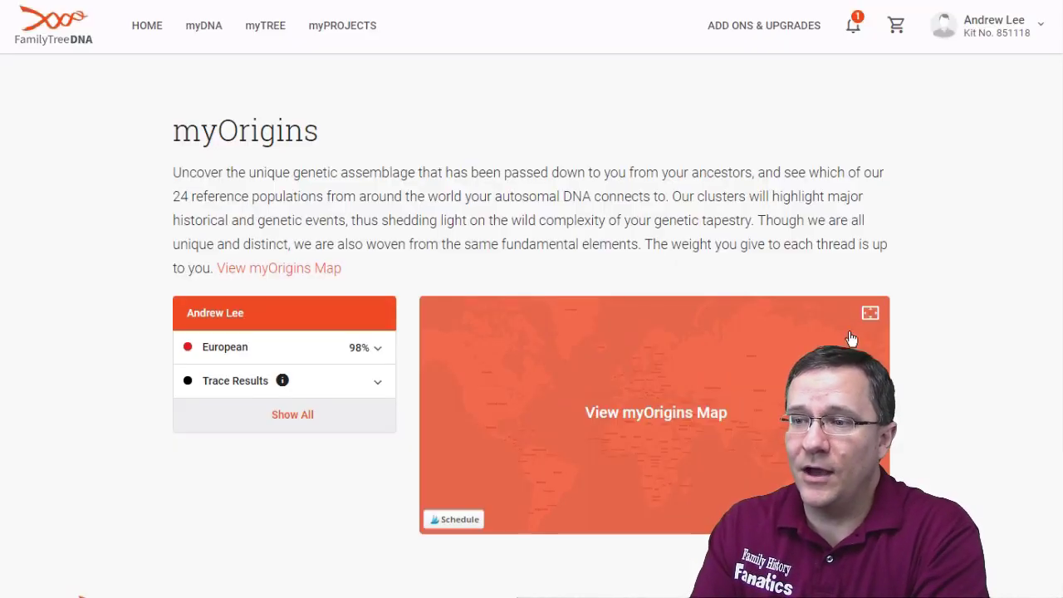
click(649, 394)
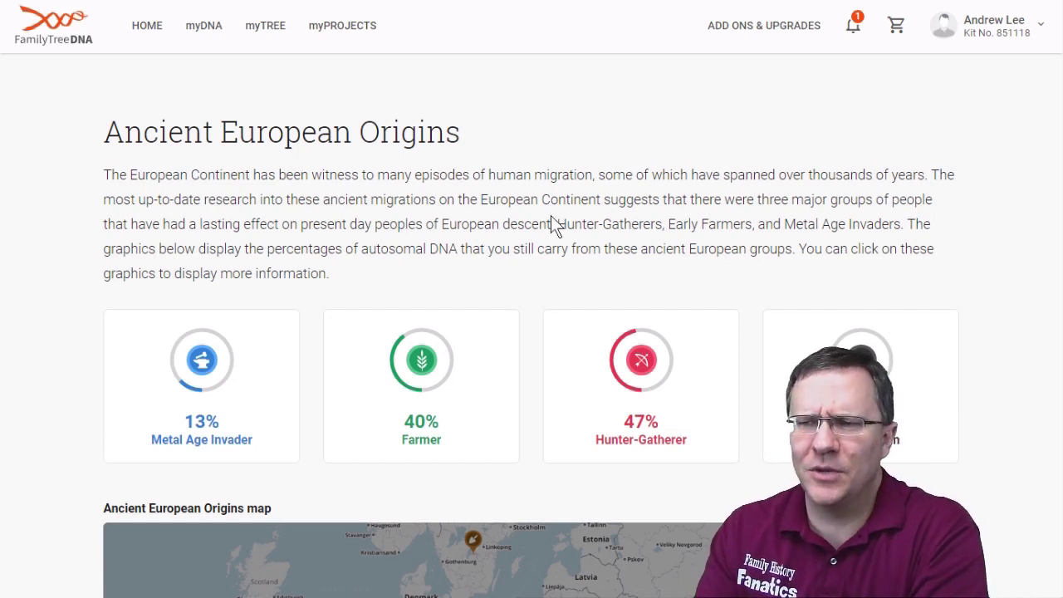
Examine the Ancient European Origins group percentages and open the ancient origins map.
scroll(550, 216, down, 2)
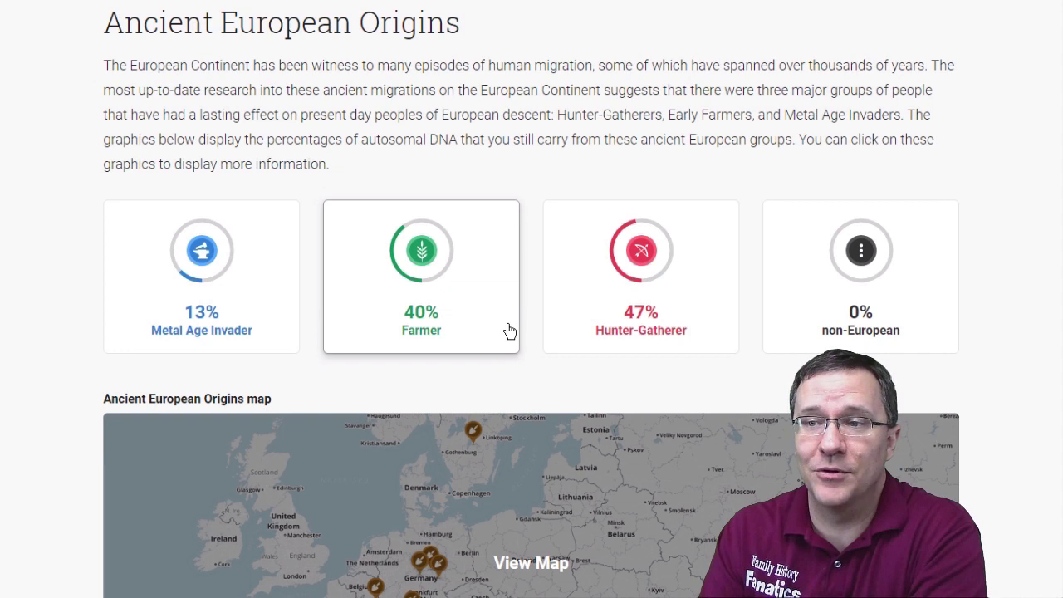
scroll(520, 298, down, 2)
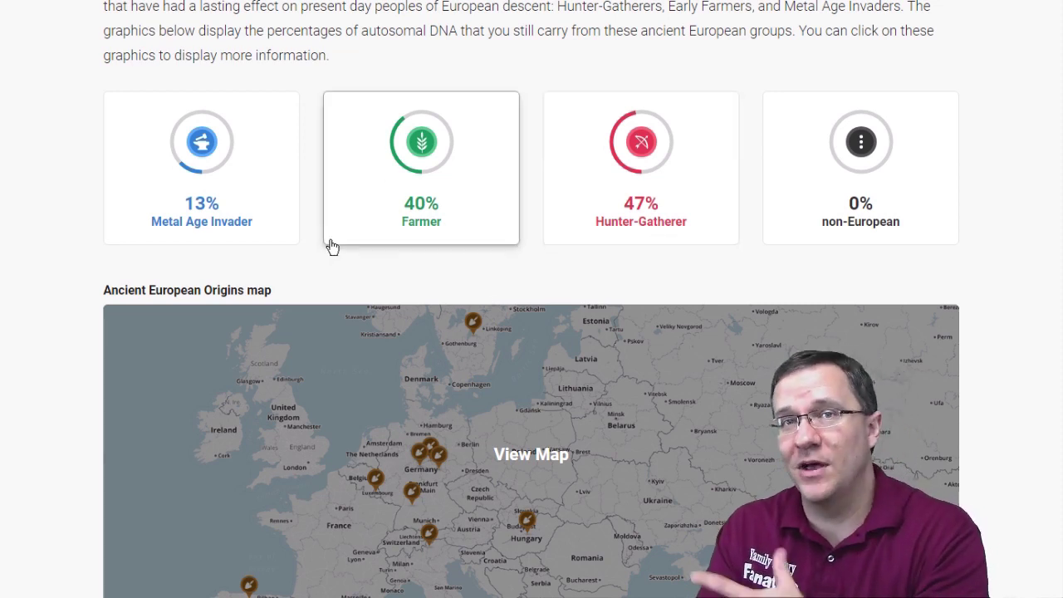
scroll(315, 234, down, 1)
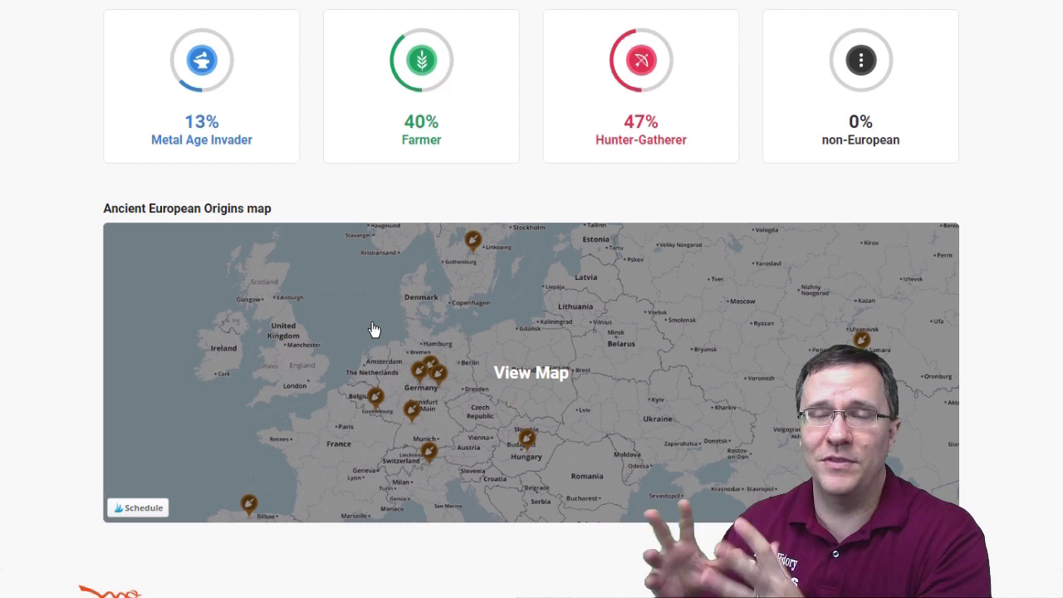
click(484, 374)
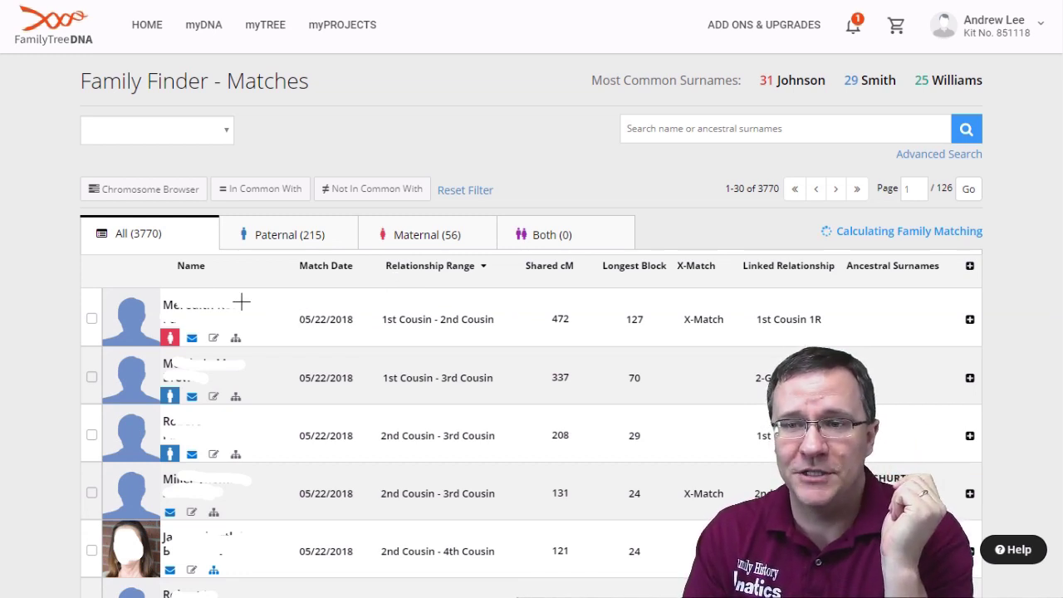
Circle the first Family Finder match, draw arrows to its email, notes and tree icons, and underline the second match's icons.
mouse_move(154, 254)
mouse_down()
mouse_move(221, 266)
mouse_move(256, 319)
mouse_up()
mouse_move(133, 261)
mouse_down()
mouse_move(100, 284)
mouse_move(109, 353)
mouse_move(213, 372)
mouse_move(264, 319)
mouse_up()
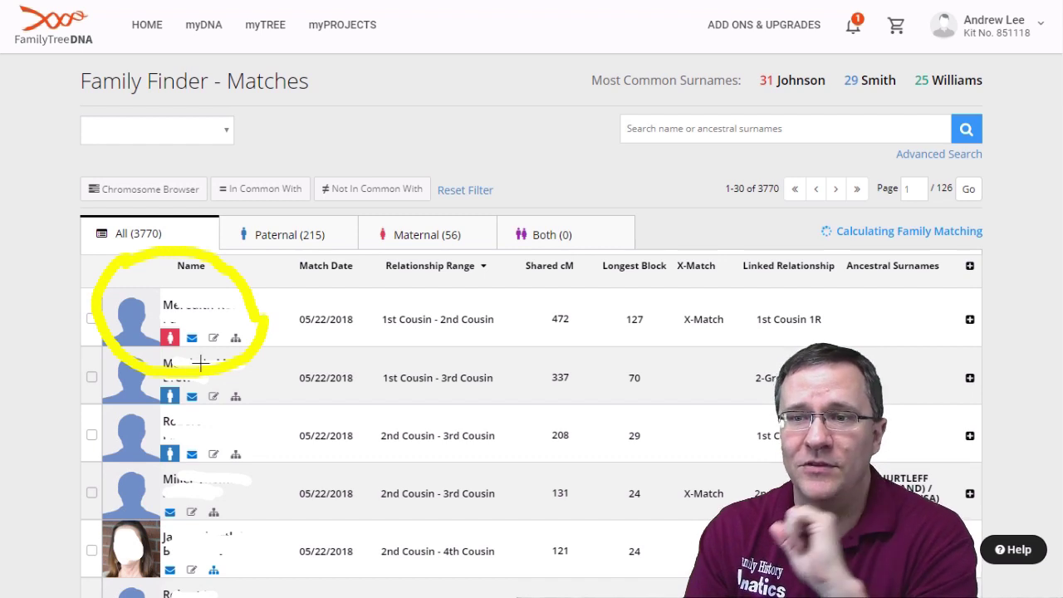
mouse_move(191, 292)
mouse_down()
mouse_move(192, 328)
mouse_move(172, 311)
mouse_up()
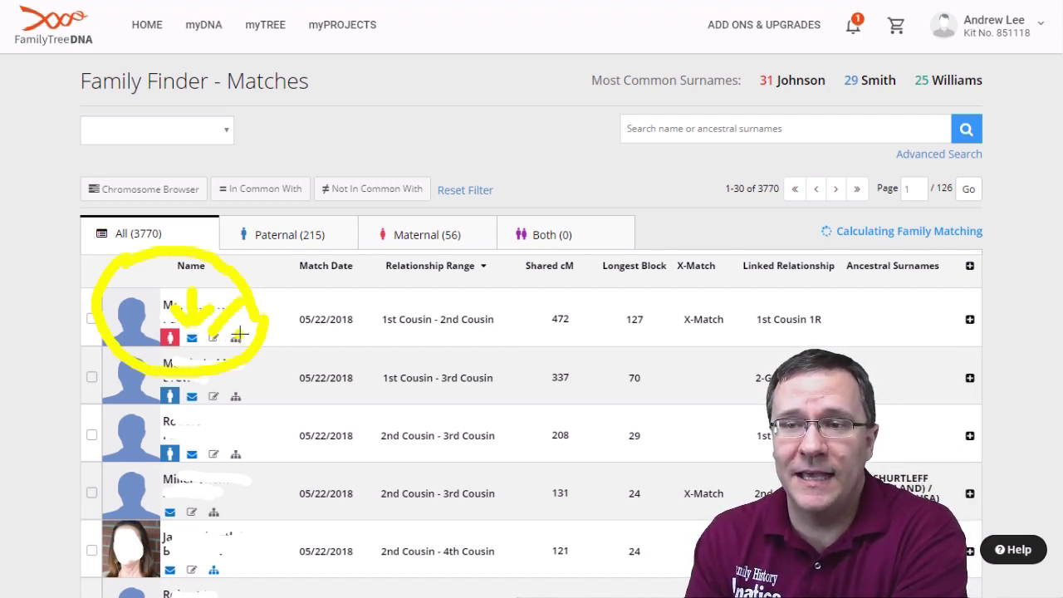
mouse_move(264, 306)
mouse_down()
mouse_move(237, 332)
mouse_move(234, 311)
mouse_move(237, 336)
mouse_move(272, 330)
mouse_up()
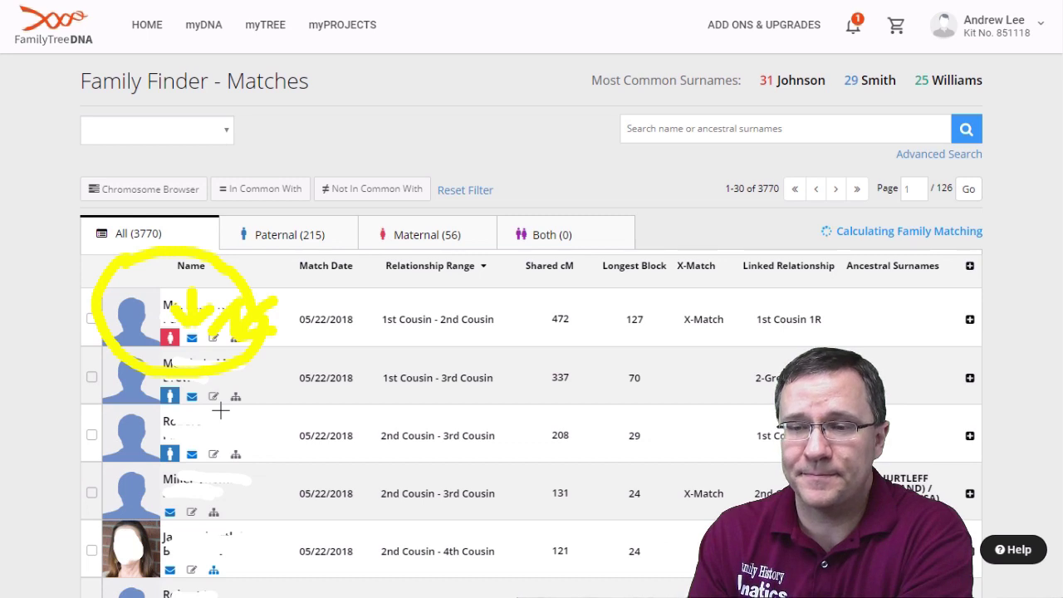
drag(154, 411, 248, 412)
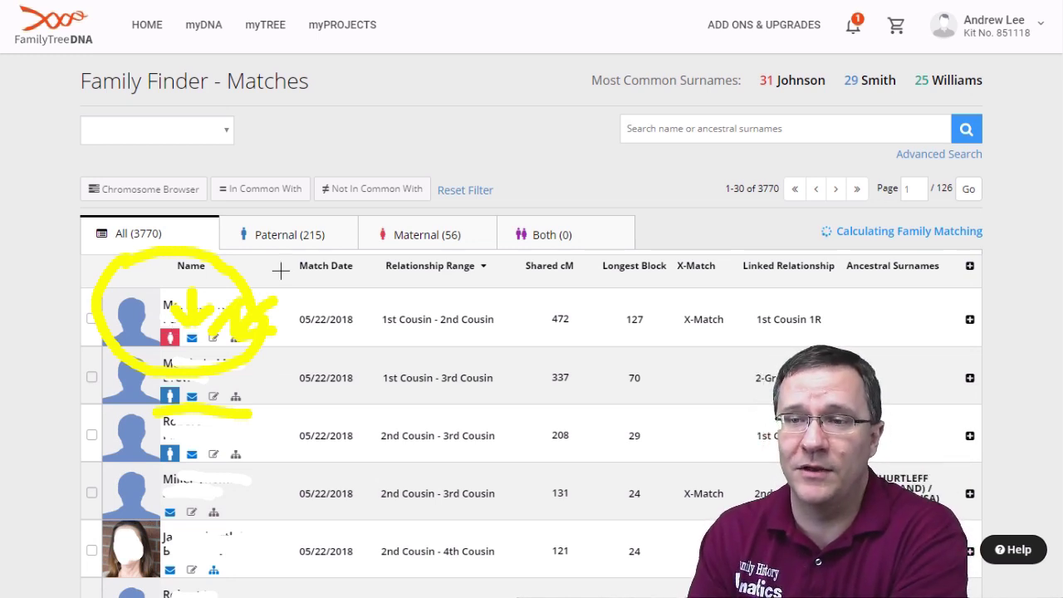
Restart the drawing tool, draw a yellow arrow to the Match Date column and underline the first match's date.
key(alt+shift+d)
mouse_move(303, 190)
mouse_down()
mouse_move(314, 242)
mouse_move(333, 227)
mouse_move(320, 244)
mouse_move(284, 242)
mouse_up()
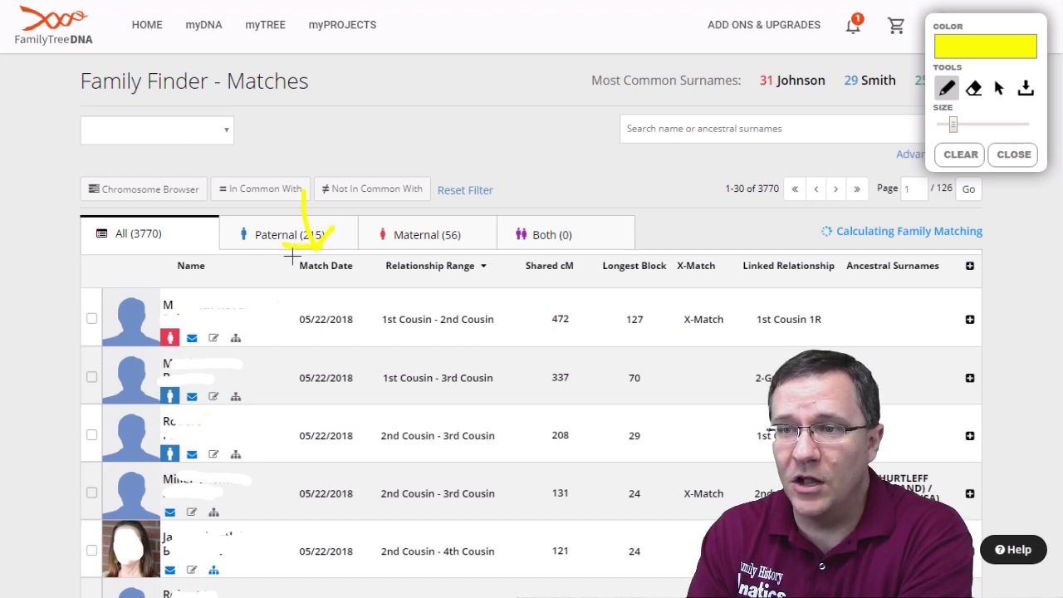
drag(299, 339, 356, 340)
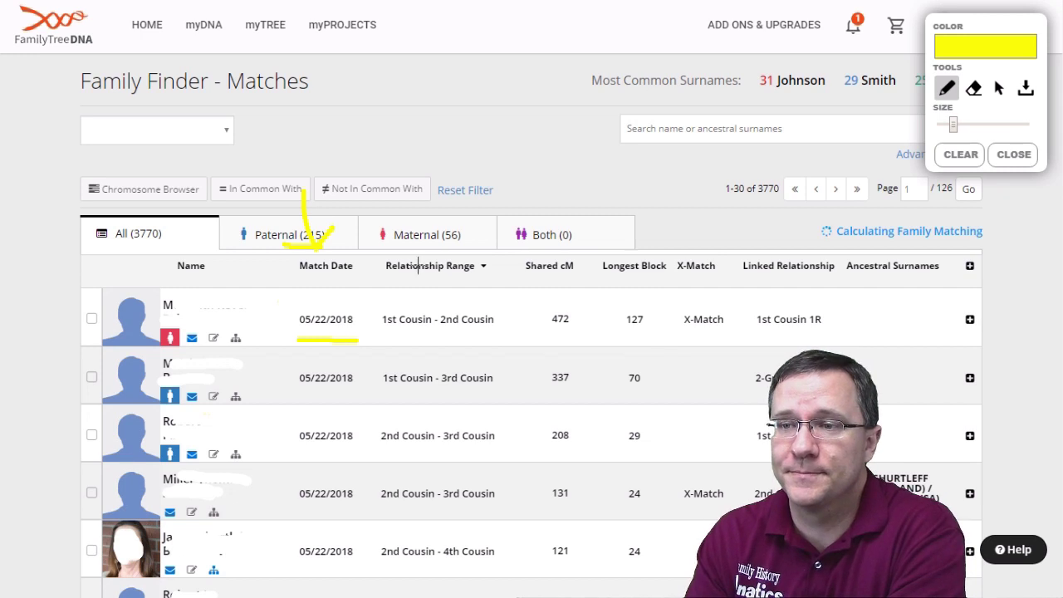
Outline the Relationship Range column in yellow and underline the first match's relationship range.
mouse_move(376, 249)
mouse_down()
mouse_move(474, 246)
mouse_move(510, 352)
mouse_move(505, 563)
mouse_up()
drag(371, 248, 361, 584)
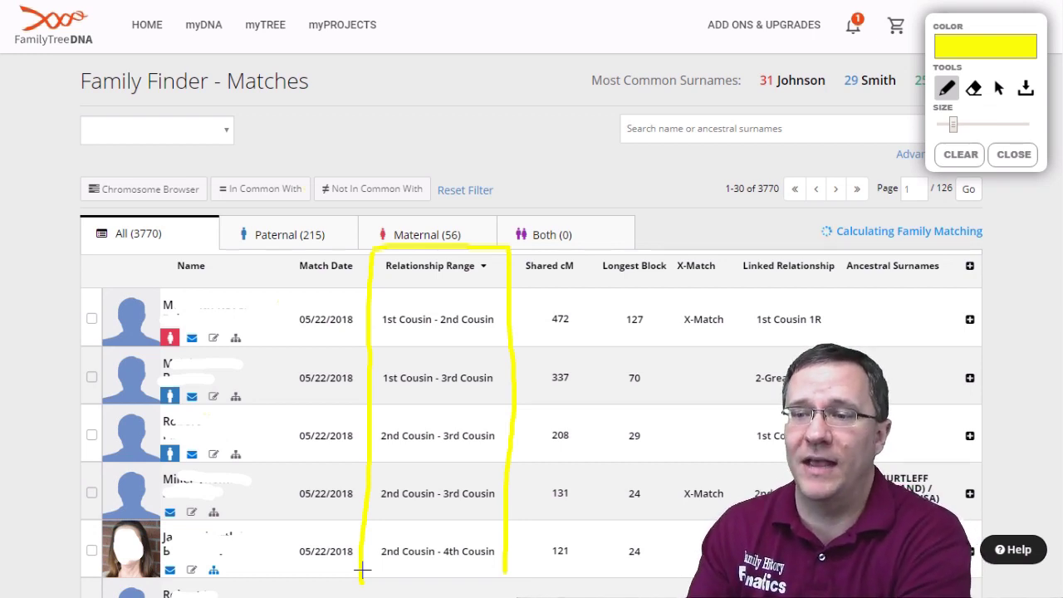
drag(383, 336, 479, 337)
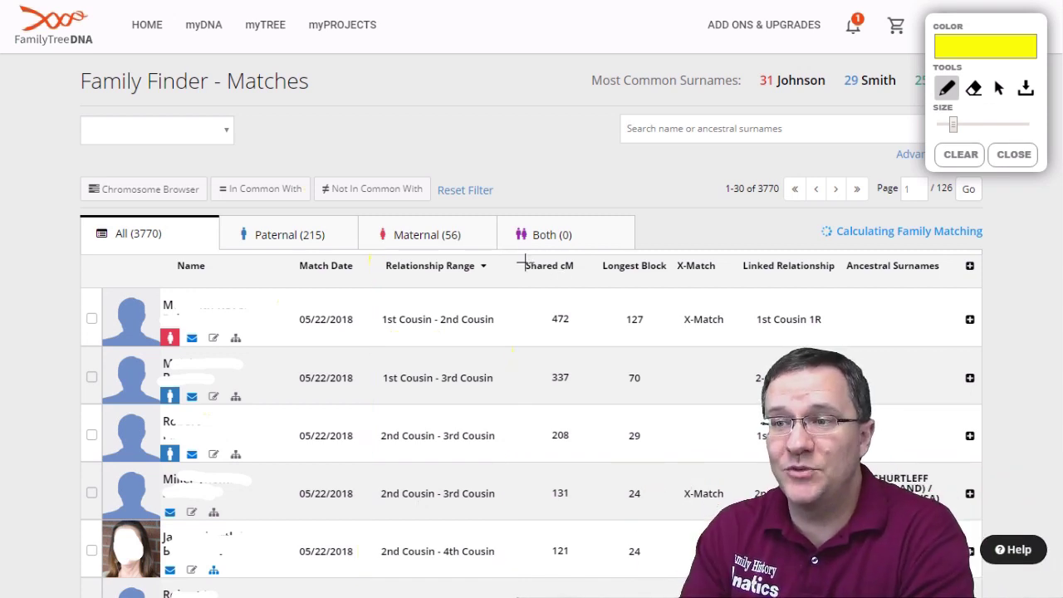
Outline the Shared cM and Longest Block columns of the match list together in yellow.
mouse_move(515, 257)
mouse_down()
mouse_move(673, 256)
mouse_move(673, 347)
mouse_up()
drag(518, 257, 515, 451)
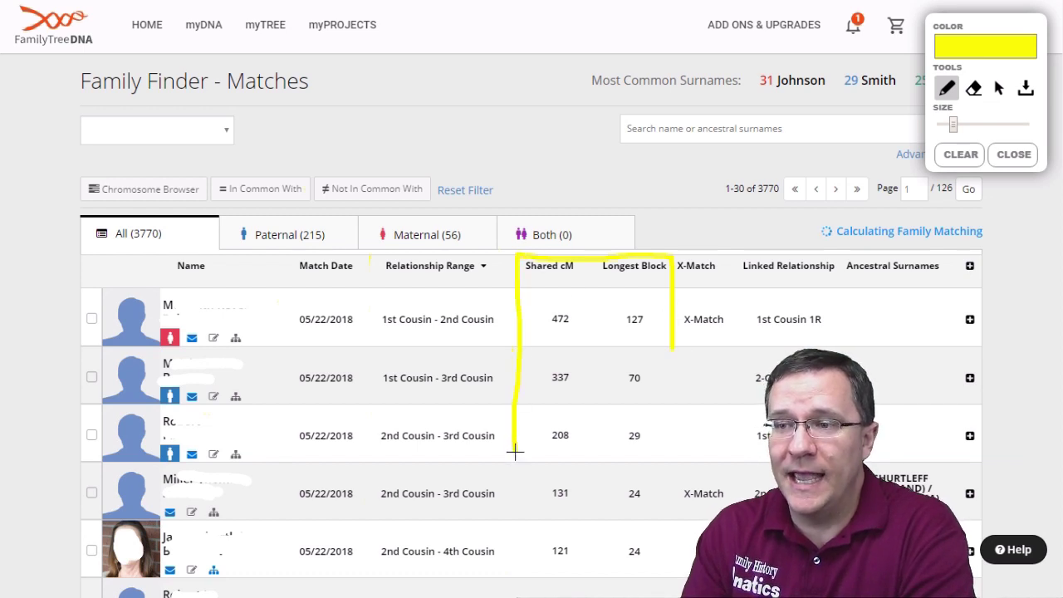
drag(674, 349, 669, 496)
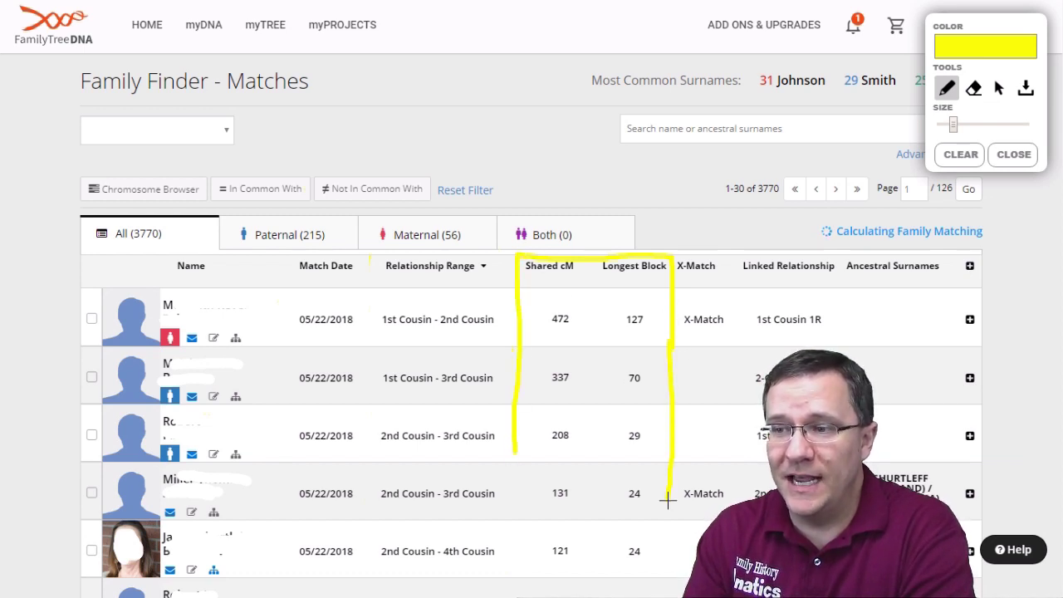
Extend the yellow outline around the Shared cM and Longest Block columns and circle the third match's values in both columns.
drag(514, 449, 520, 488)
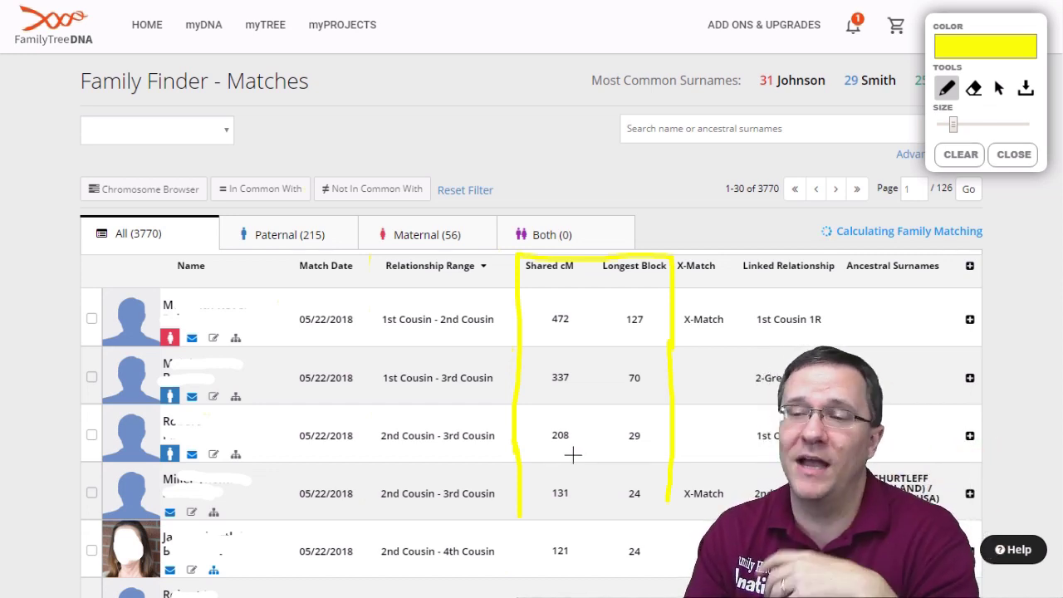
mouse_move(546, 455)
mouse_down()
mouse_move(581, 413)
mouse_move(537, 442)
mouse_move(560, 449)
mouse_up()
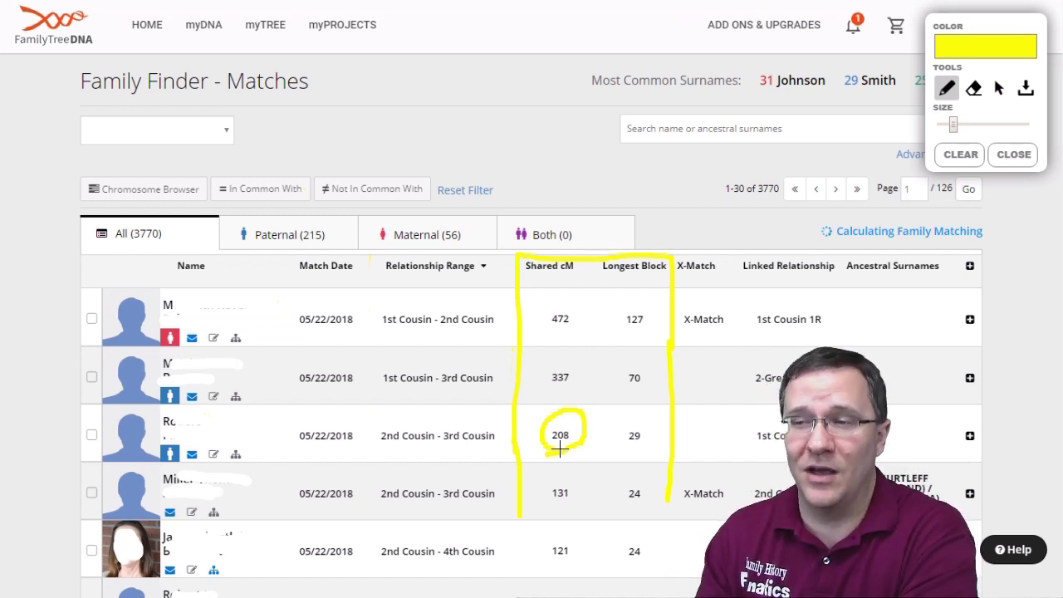
drag(631, 415, 632, 449)
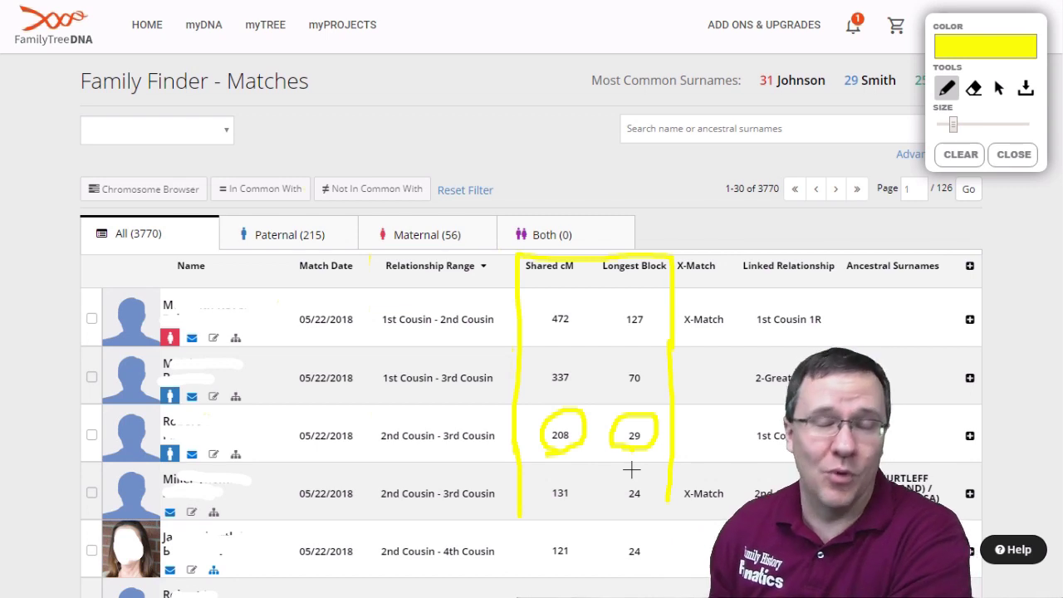
Draw yellow arrows to the X-Match and Linked Relationship headings and circle the second match's relationship range and linked relationship.
mouse_move(742, 191)
mouse_down()
mouse_move(695, 256)
mouse_move(750, 246)
mouse_up()
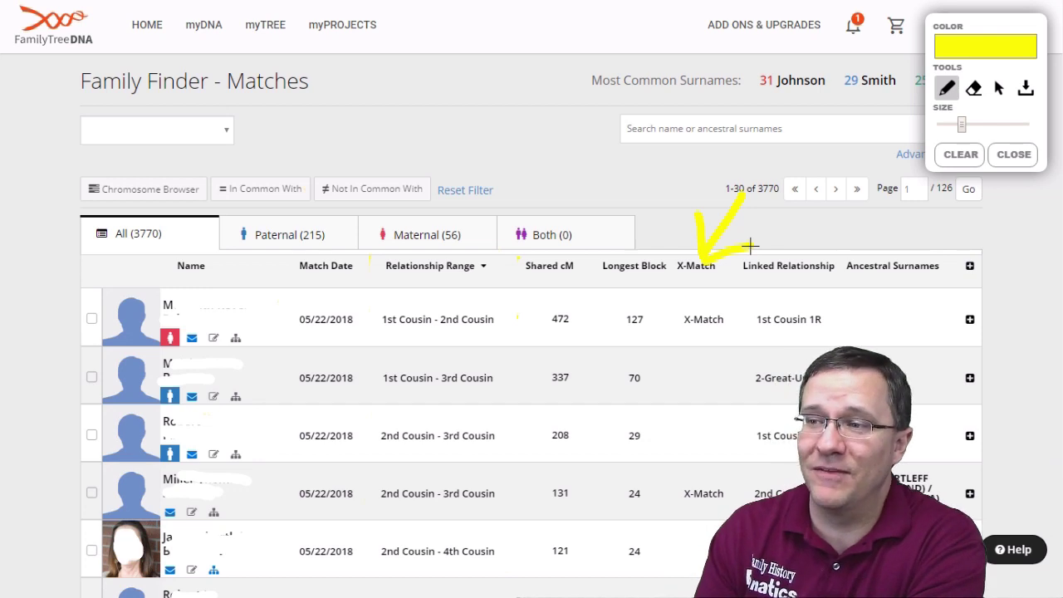
mouse_move(804, 248)
mouse_down()
mouse_move(835, 200)
mouse_move(800, 247)
mouse_move(844, 250)
mouse_up()
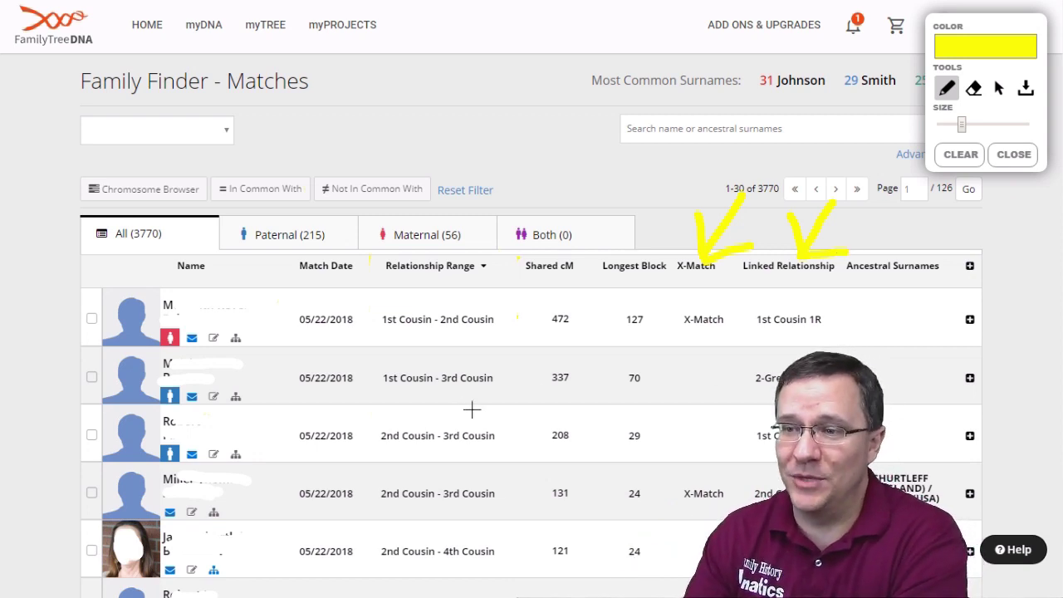
mouse_move(394, 400)
mouse_down()
mouse_move(465, 397)
mouse_move(477, 362)
mouse_move(391, 361)
mouse_move(380, 393)
mouse_move(403, 401)
mouse_up()
mouse_move(761, 392)
mouse_down()
mouse_move(737, 370)
mouse_move(799, 357)
mouse_up()
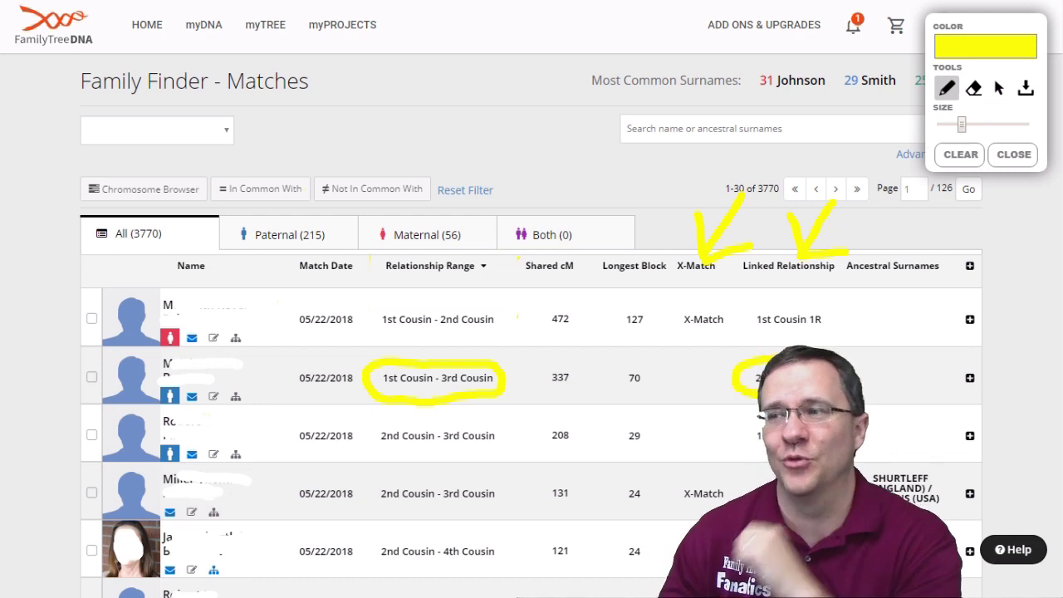
Replace the existing marks with a yellow arrow to the Ancestral Surnames heading and close the drawing tool.
click(960, 154)
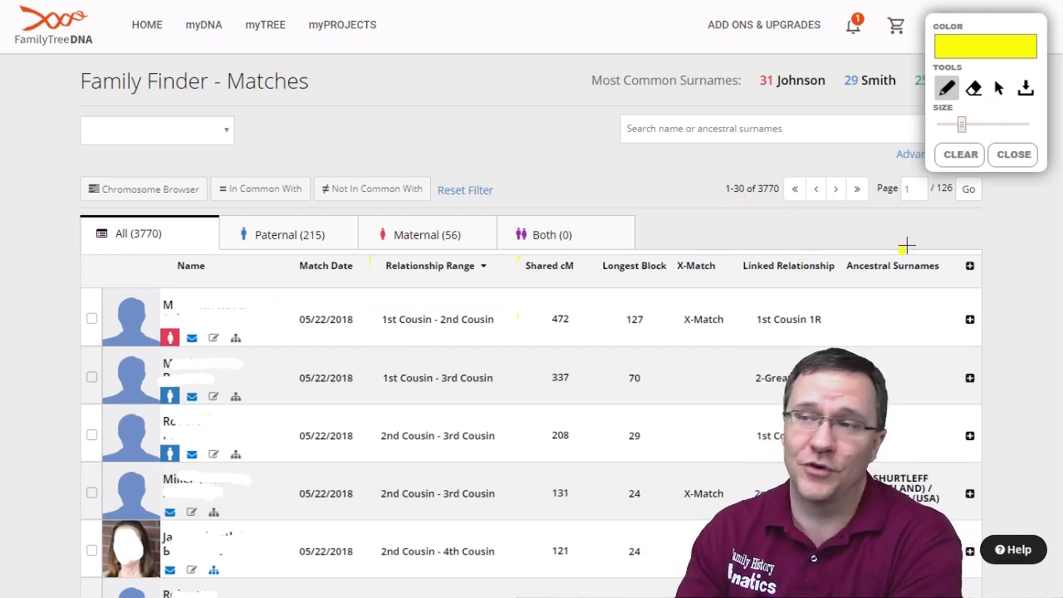
mouse_move(902, 249)
mouse_down()
mouse_move(942, 200)
mouse_move(886, 221)
mouse_move(951, 249)
mouse_up()
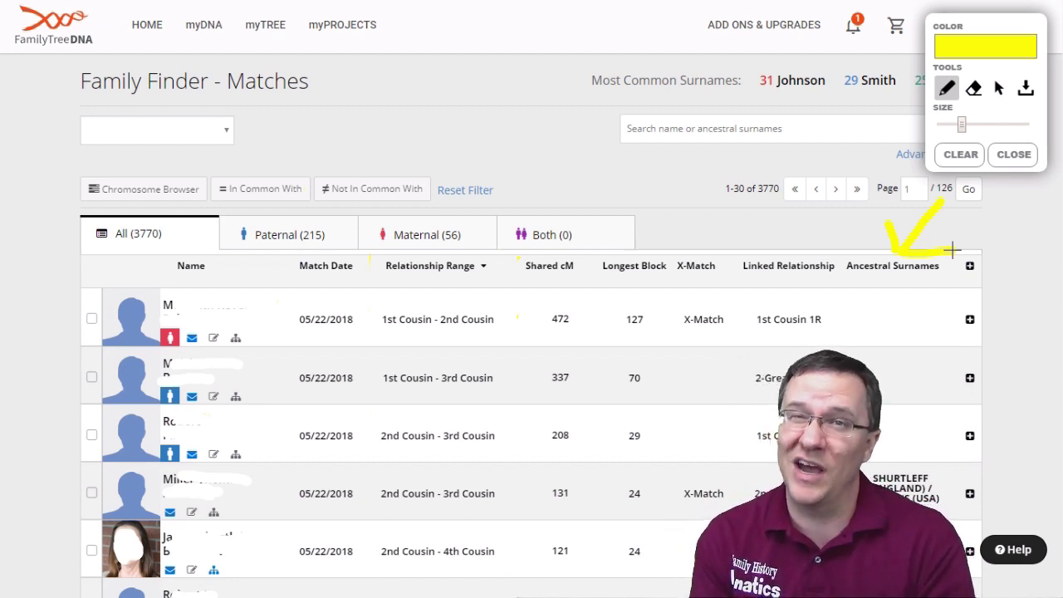
click(1013, 154)
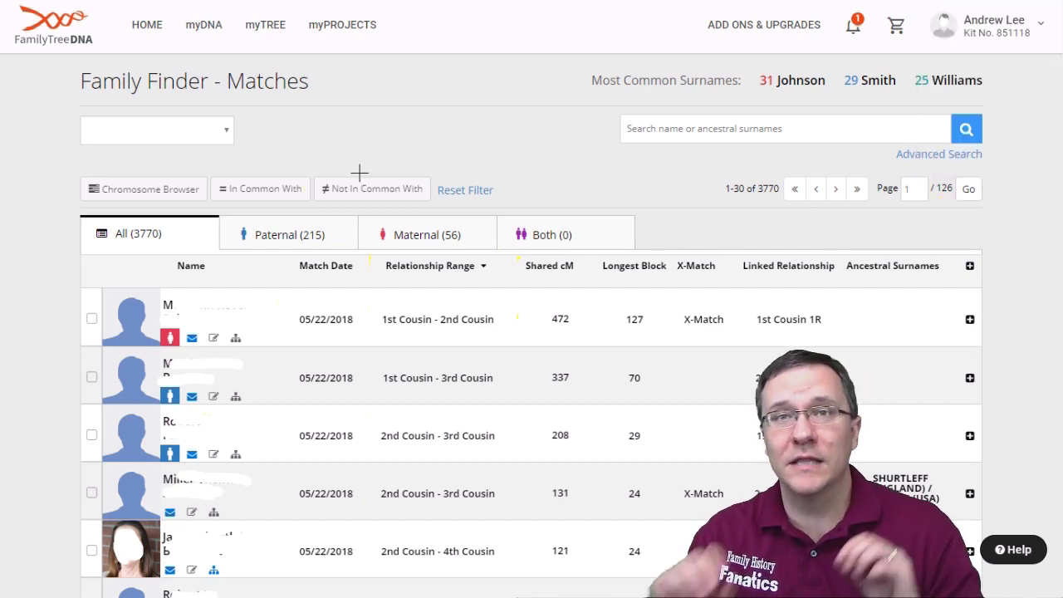
Draw a yellow arrow to the Chromosome Browser option and circle the selection checkboxes of the first three matches.
drag(190, 171, 225, 130)
drag(188, 170, 179, 124)
drag(186, 171, 219, 175)
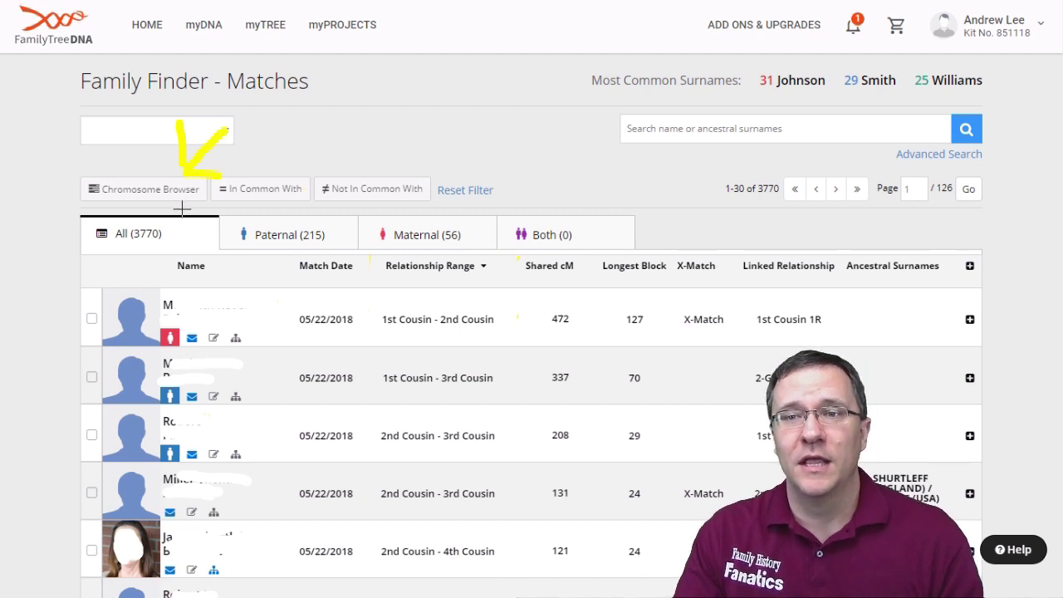
mouse_move(97, 300)
mouse_down()
mouse_move(77, 327)
mouse_move(92, 300)
mouse_up()
mouse_move(97, 361)
mouse_down()
mouse_move(83, 426)
mouse_move(106, 444)
mouse_move(83, 434)
mouse_up()
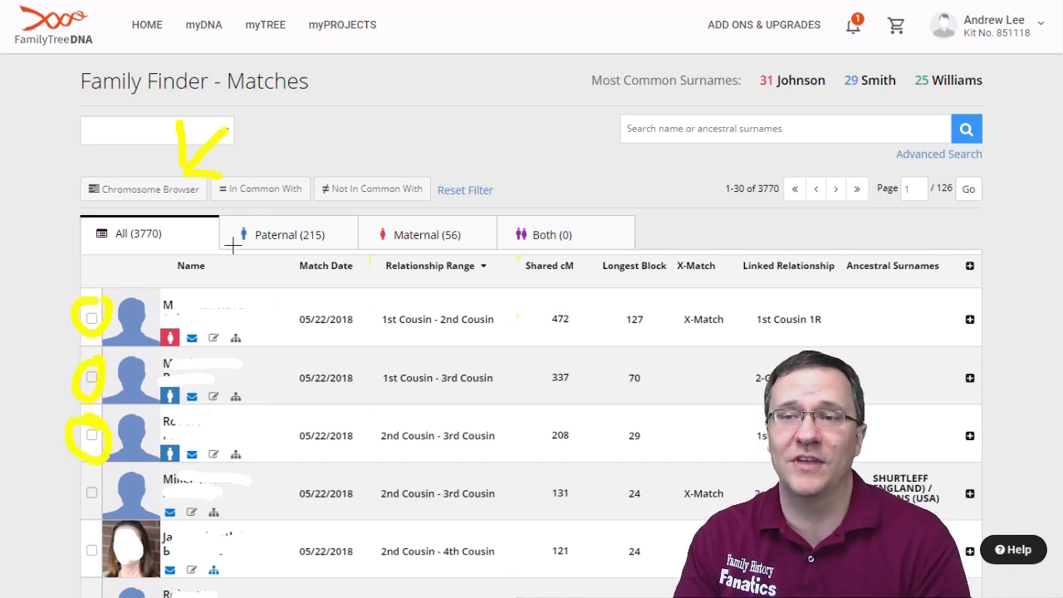
Draw yellow arrows to the In Common With and Not In Common With filters above the match list.
mouse_move(286, 170)
mouse_down()
mouse_move(315, 132)
mouse_move(286, 172)
mouse_move(315, 185)
mouse_up()
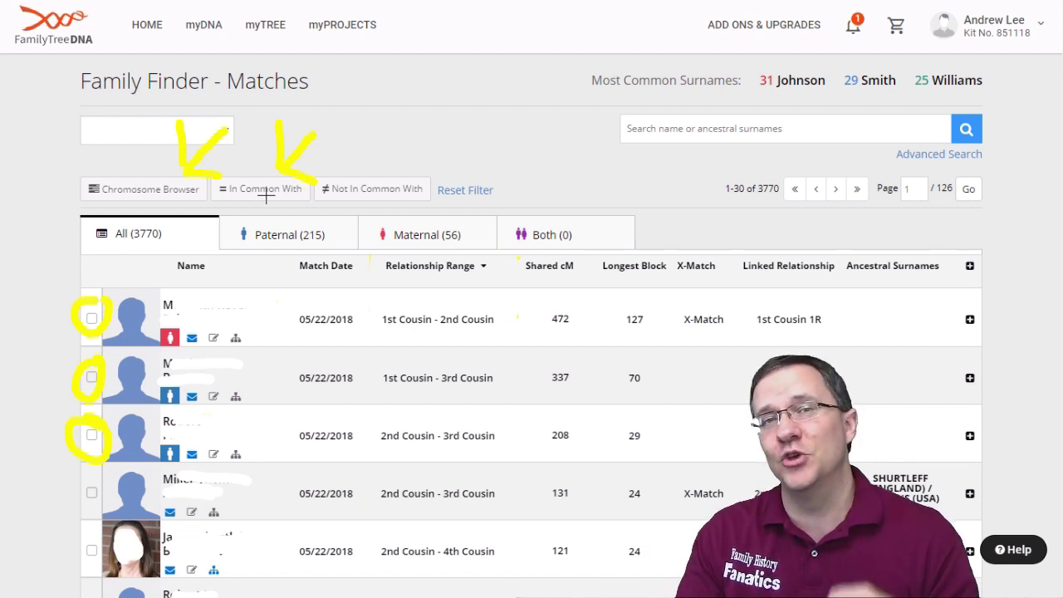
mouse_move(403, 168)
mouse_down()
mouse_move(436, 118)
mouse_move(391, 161)
mouse_move(439, 165)
mouse_up()
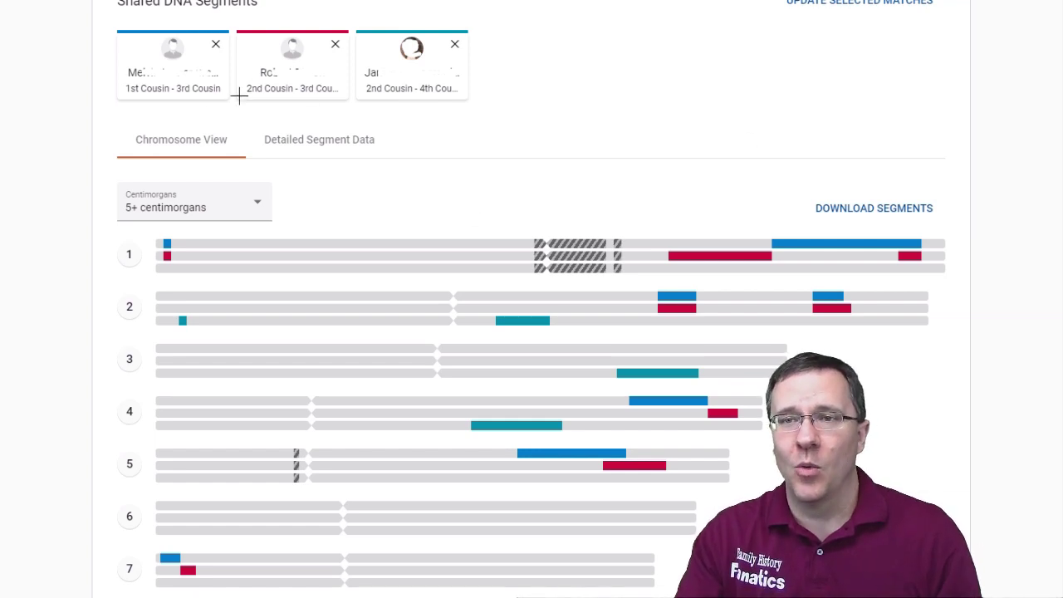
Number the three compared match cards 1, 2 and 3 in yellow above the chromosome view.
drag(190, 107, 193, 131)
mouse_move(282, 106)
mouse_down()
mouse_move(304, 111)
mouse_move(308, 135)
mouse_up()
mouse_move(410, 108)
mouse_down()
mouse_move(417, 130)
mouse_move(400, 141)
mouse_up()
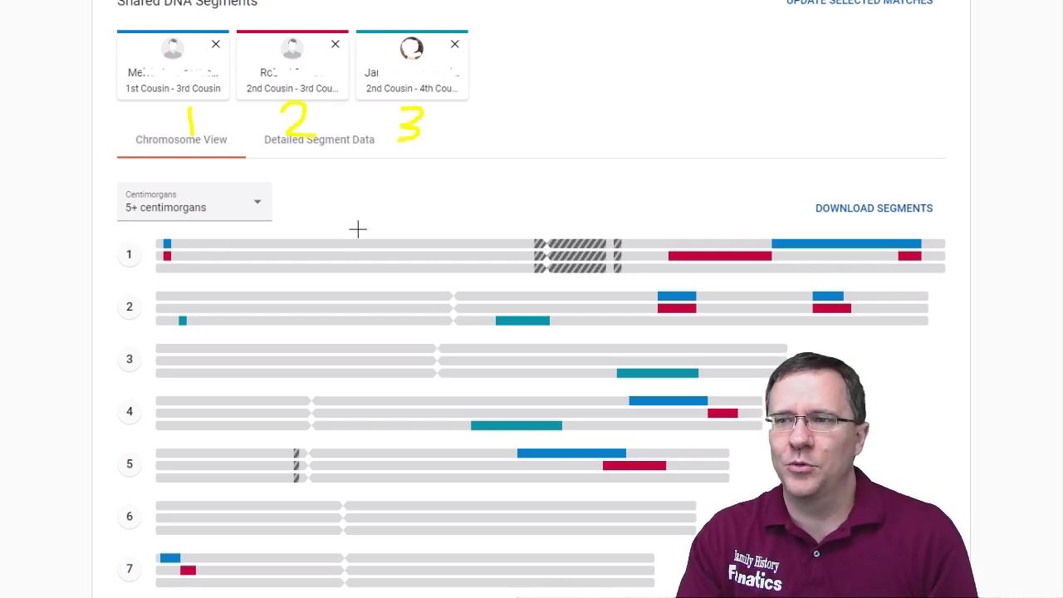
Circle the overlapping blue and red segments on chromosomes 1, 2 and 8 in yellow and look over the remaining chromosomes through X.
scroll(358, 229, down, 2)
mouse_move(208, 150)
mouse_down()
mouse_move(199, 127)
mouse_move(152, 142)
mouse_move(199, 145)
mouse_up()
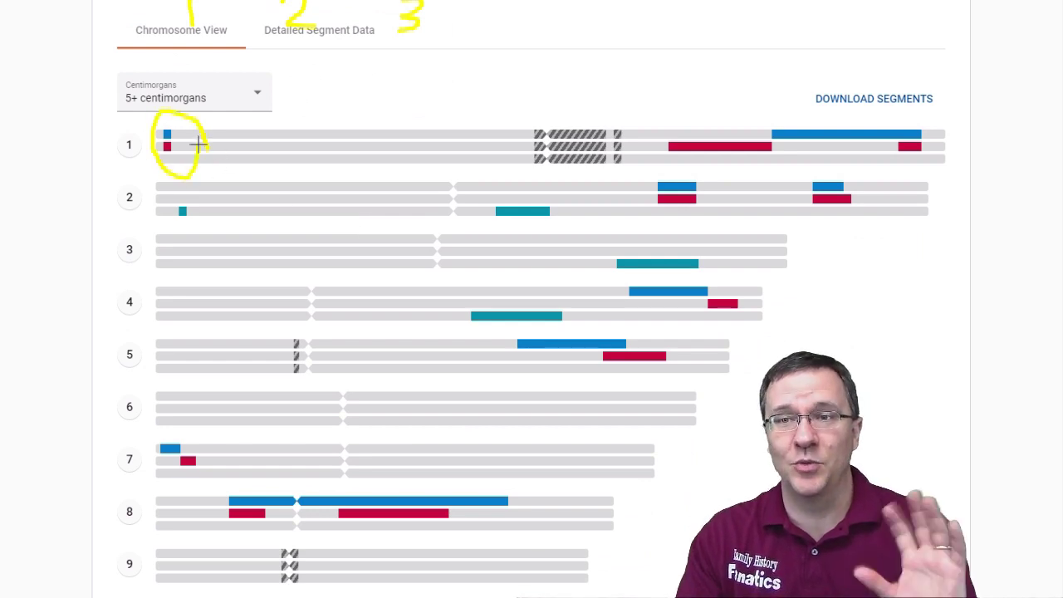
mouse_move(868, 210)
mouse_down()
mouse_move(830, 164)
mouse_move(857, 219)
mouse_up()
mouse_move(713, 173)
mouse_down()
mouse_move(657, 171)
mouse_move(706, 213)
mouse_up()
scroll(513, 337, down, 3)
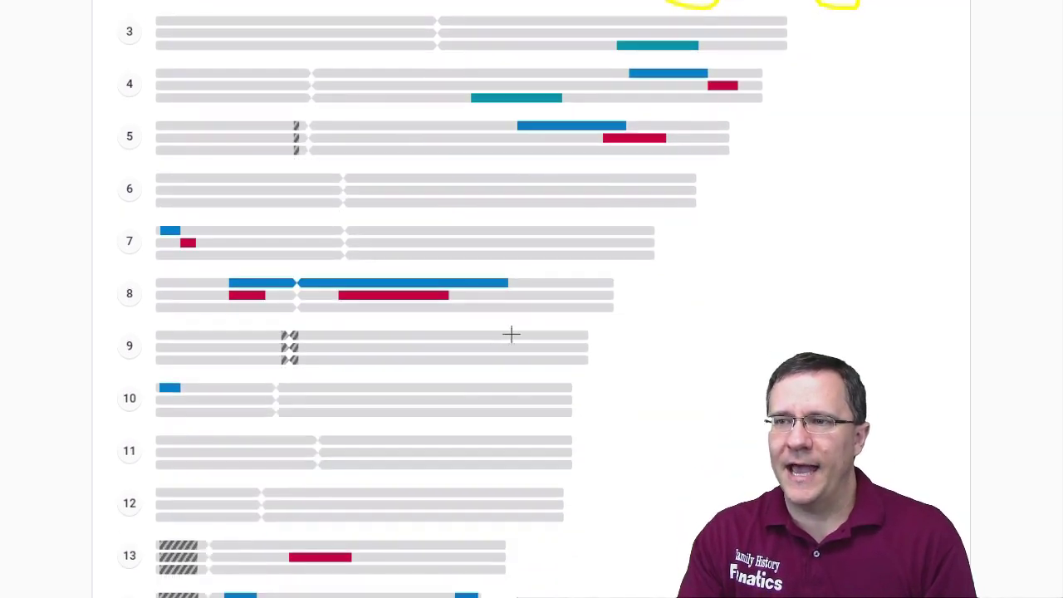
mouse_move(382, 264)
mouse_down()
mouse_move(240, 264)
mouse_move(294, 320)
mouse_move(470, 294)
mouse_move(368, 261)
mouse_up()
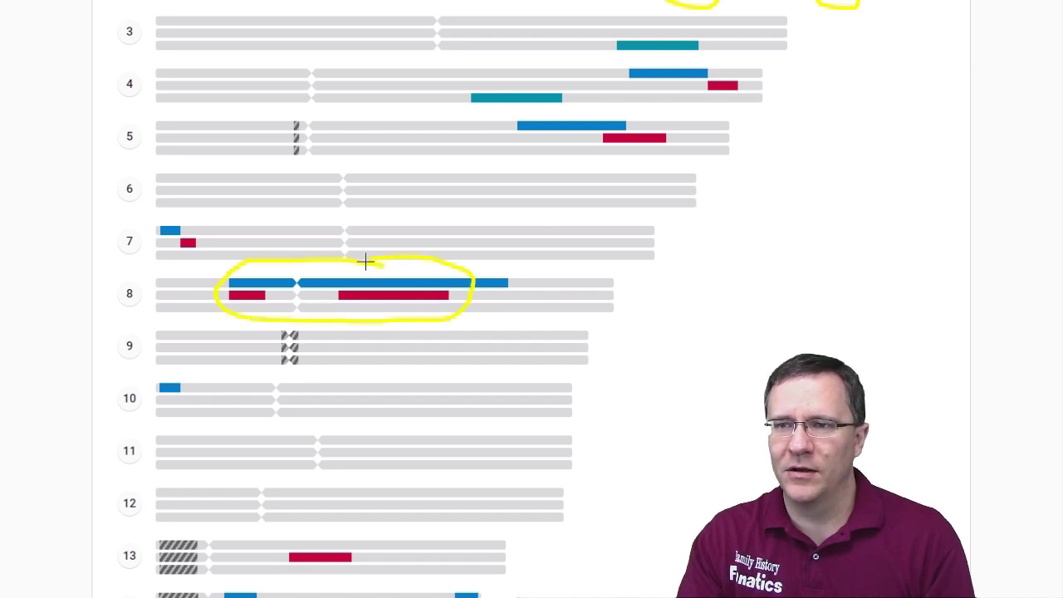
scroll(553, 309, down, 8)
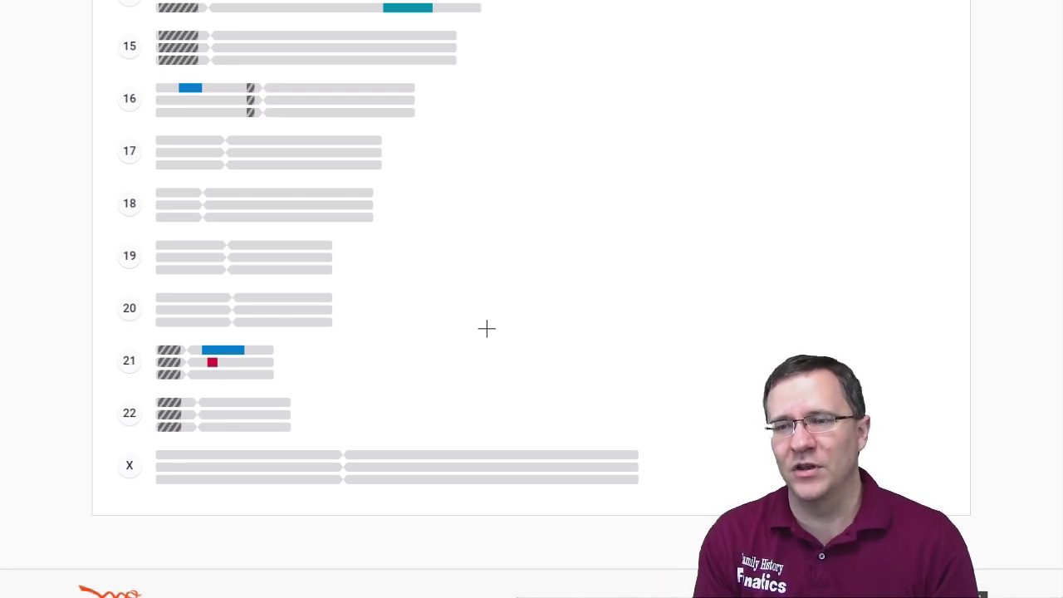
scroll(486, 329, up, 4)
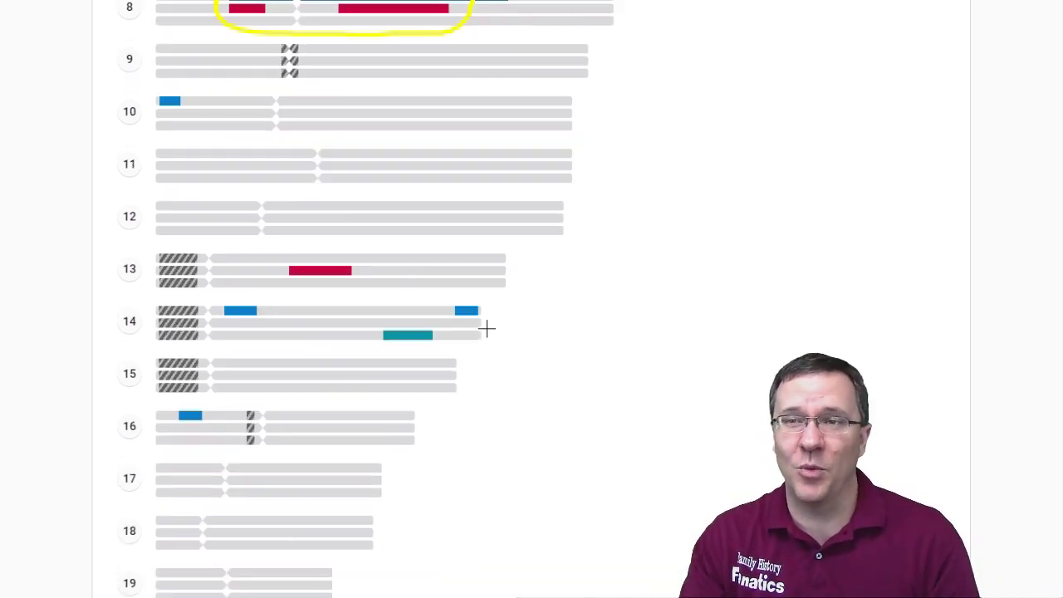
scroll(557, 313, up, 3)
scroll(557, 313, up, 2)
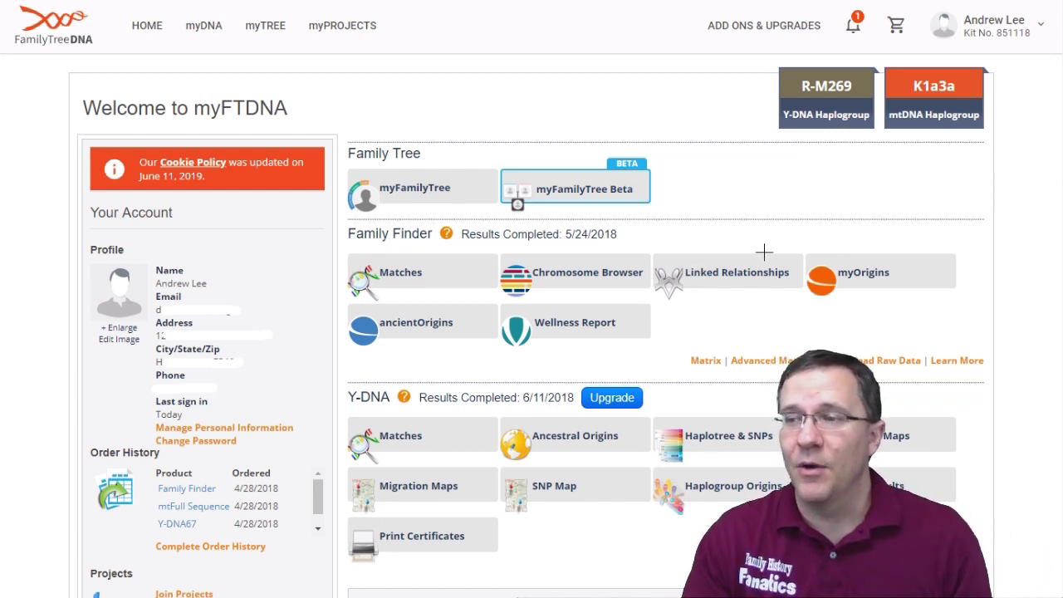
Mark the dashboard's Y-DNA section with yellow strokes beside Upgrade, above Haplotree & SNPs and at Matches.
scroll(764, 252, down, 4)
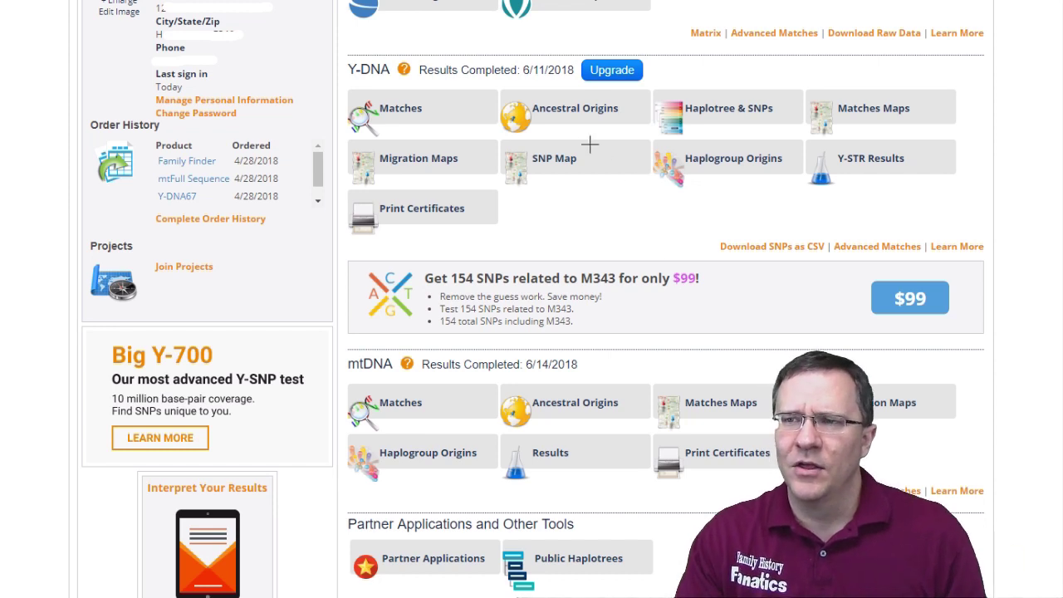
mouse_move(658, 84)
mouse_down()
mouse_move(681, 42)
mouse_move(658, 66)
mouse_up()
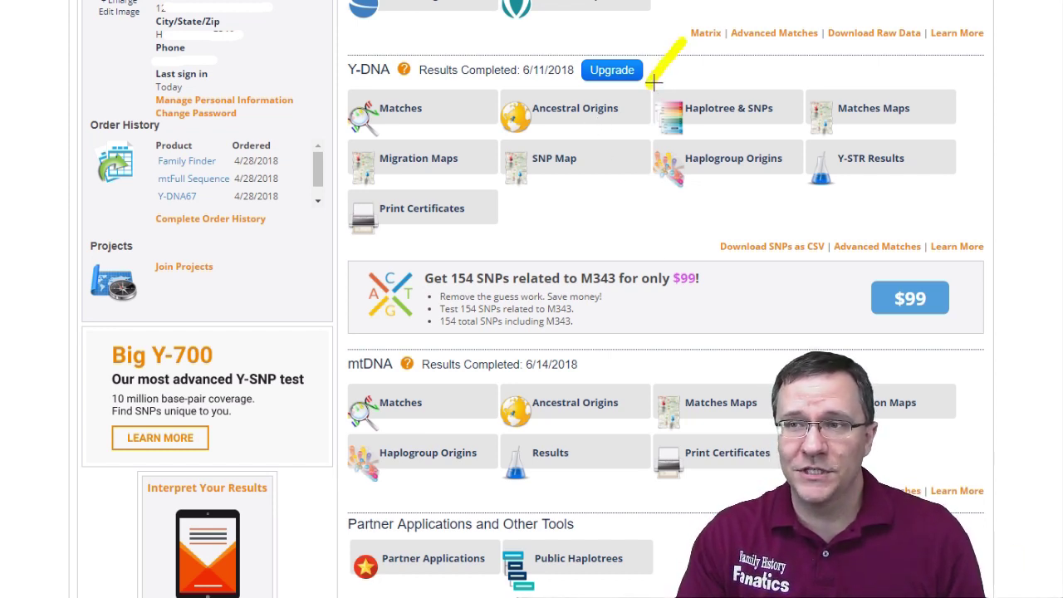
drag(734, 80, 773, 34)
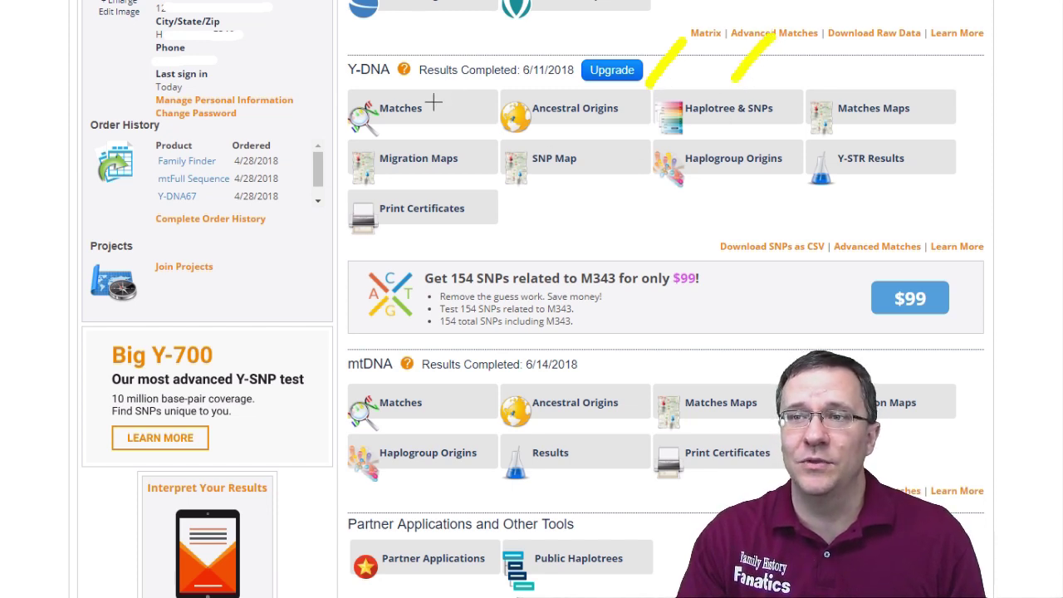
drag(432, 105, 488, 25)
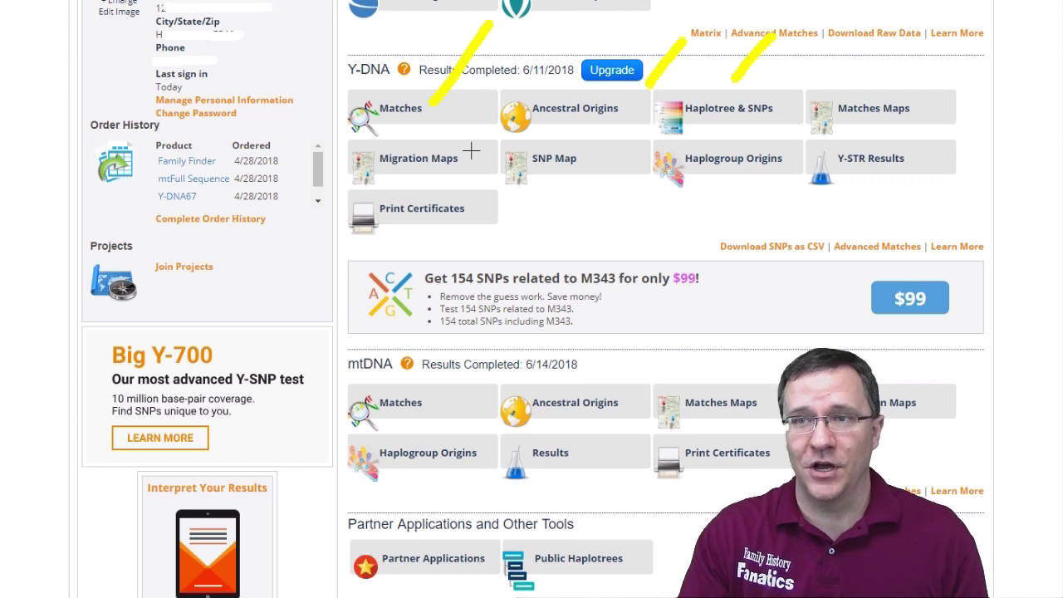
Open the Y-DNA Ancestral Origins page.
click(575, 110)
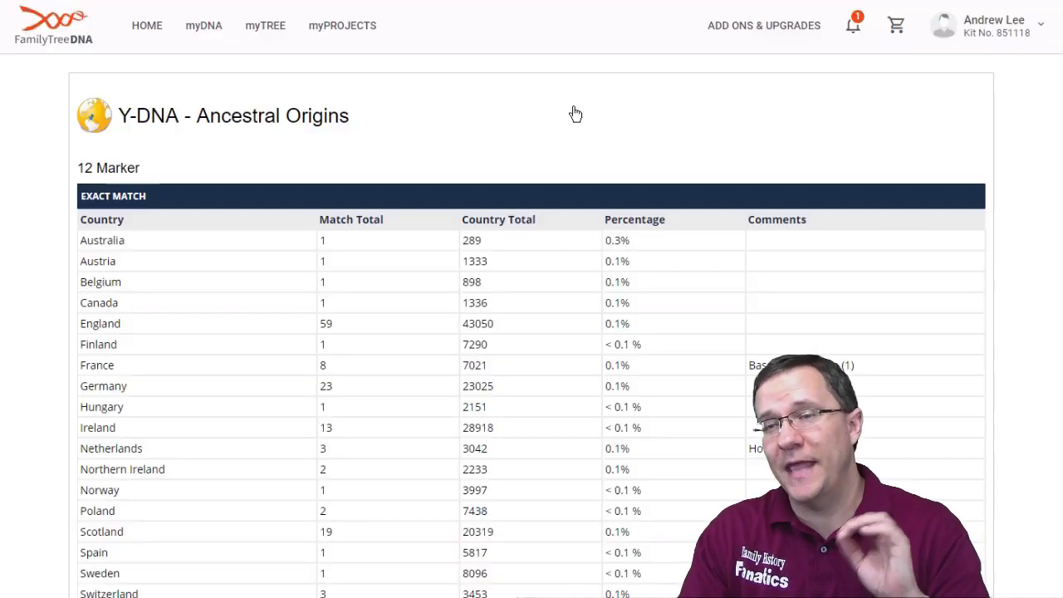